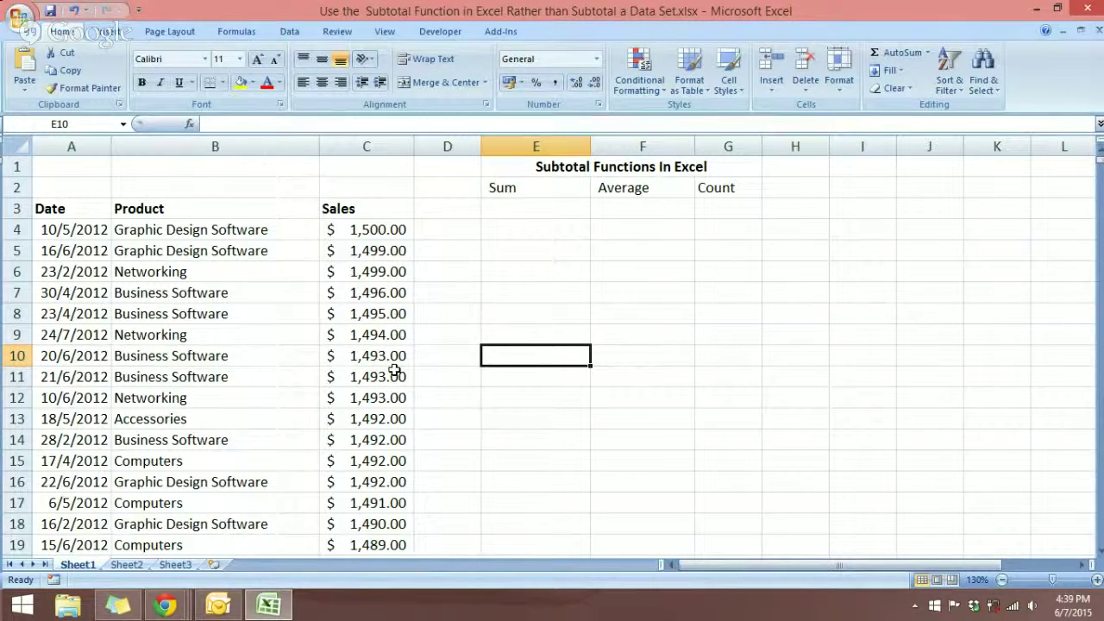
# Turn on AutoFilter for the sales table from the Data tab
pyautogui.click(289, 270)
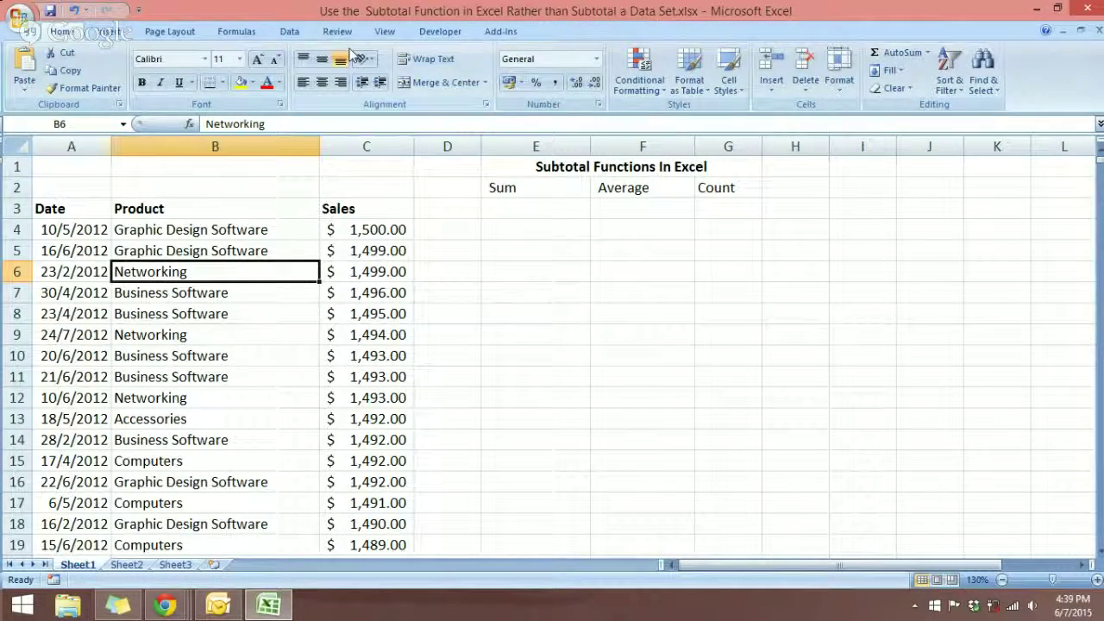
pyautogui.click(289, 32)
pyautogui.click(426, 69)
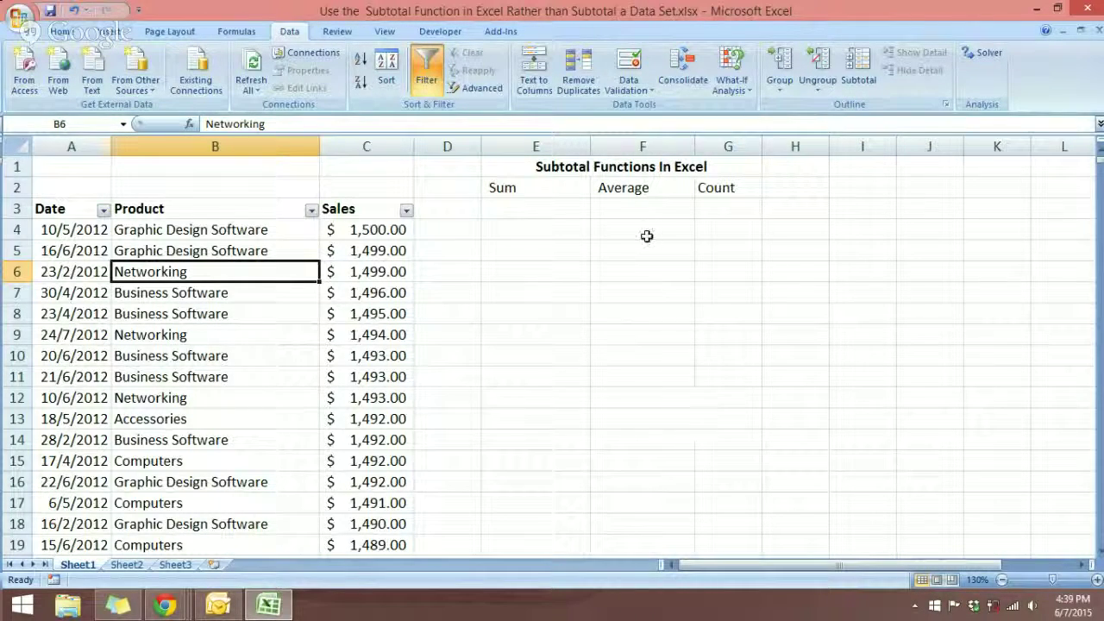
# Look over the title and the Sum, Average and Count label cells, finishing on E2
pyautogui.click(556, 169)
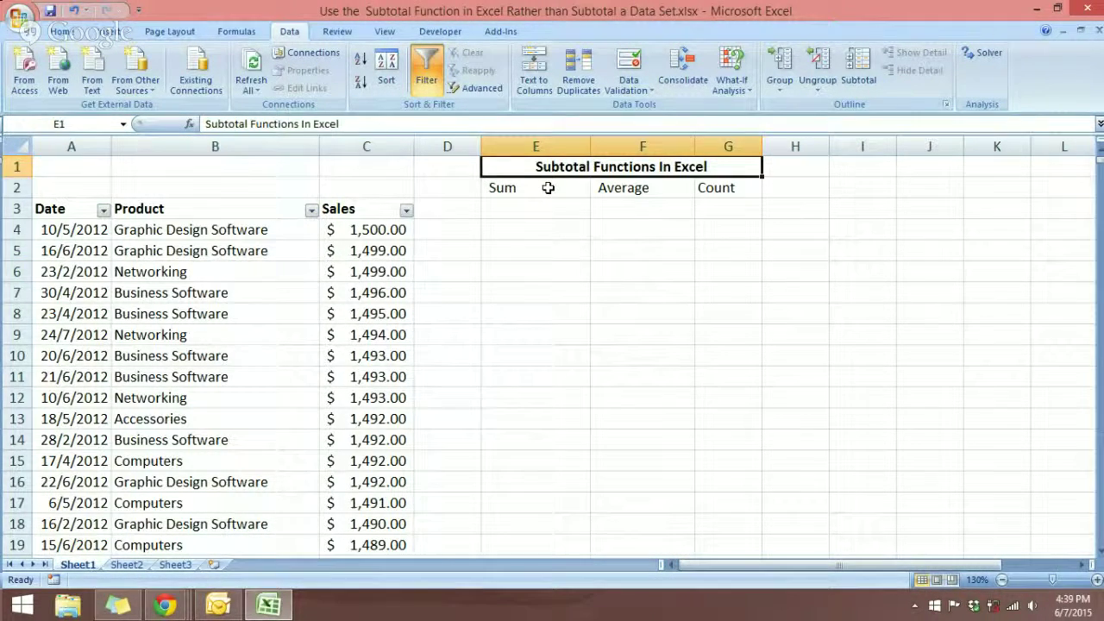
pyautogui.click(548, 187)
pyautogui.click(604, 188)
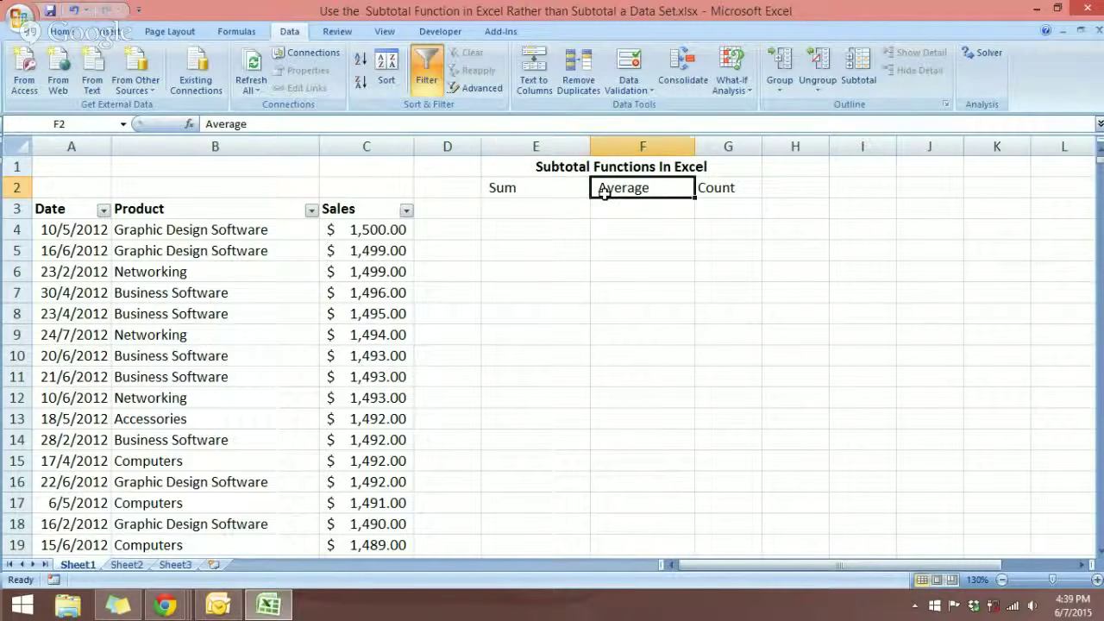
pyautogui.click(701, 188)
pyautogui.click(526, 190)
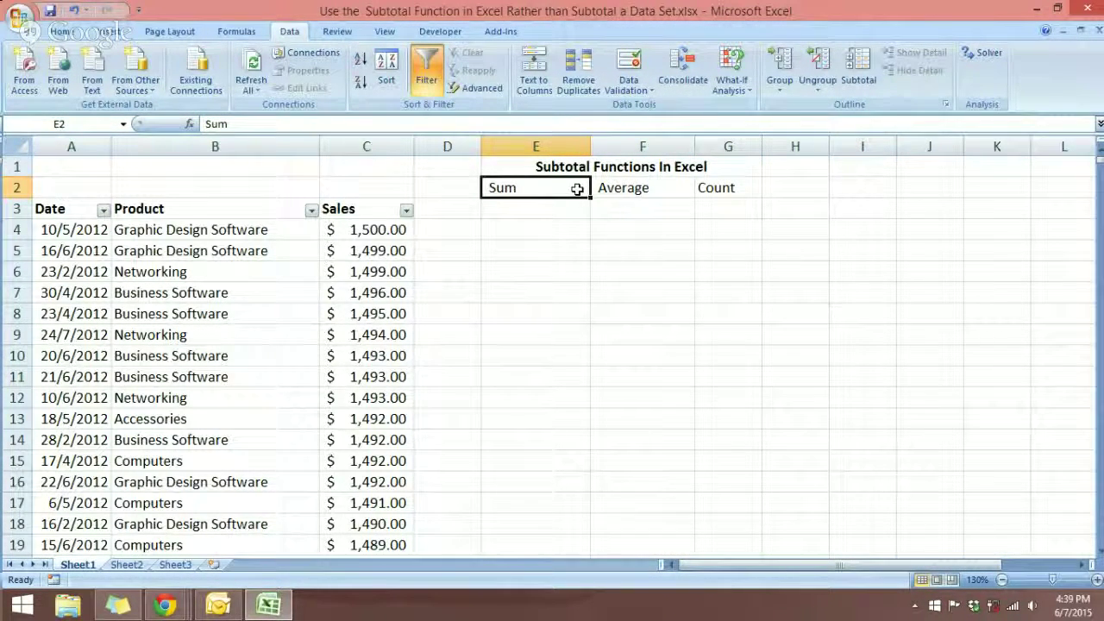
pyautogui.click(635, 188)
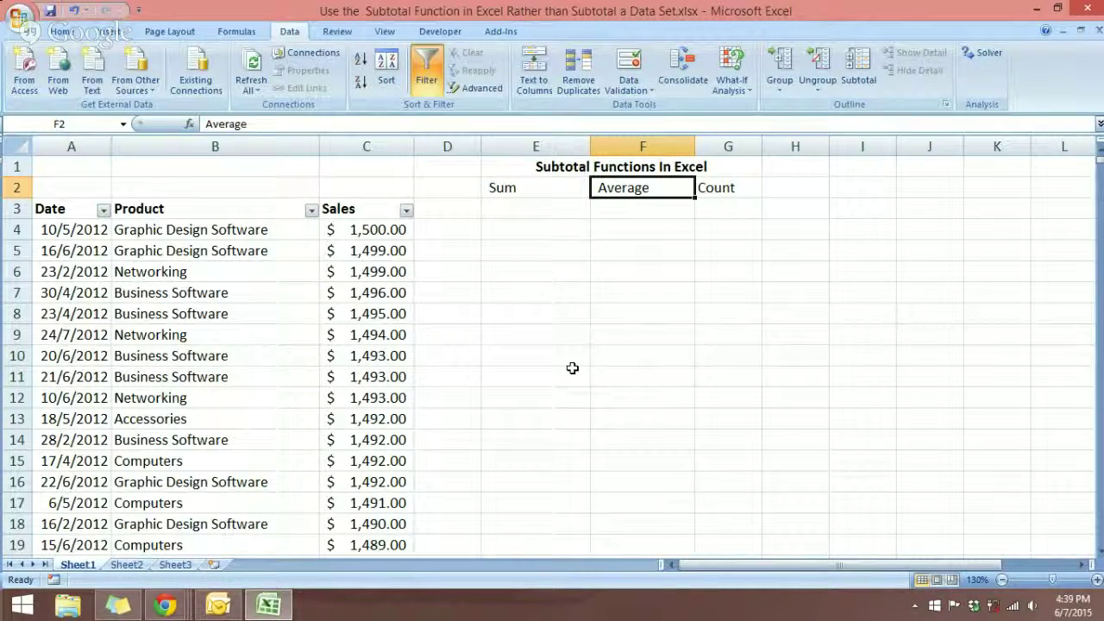
pyautogui.click(531, 188)
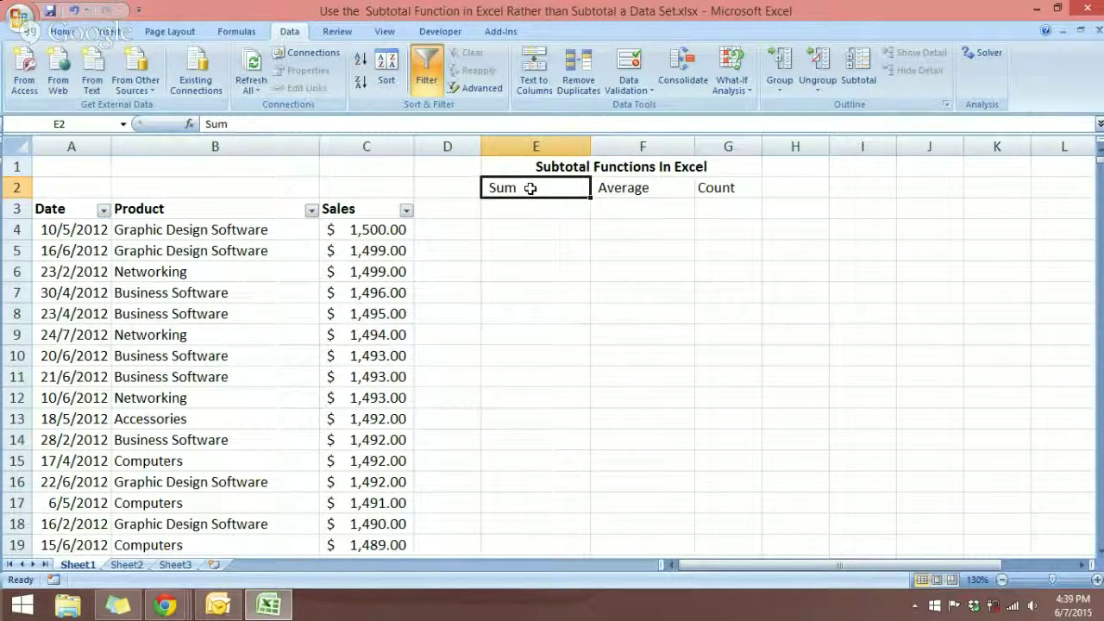
# Enter =SUBTOTAL(9,sales) in E2 to total the Sales column, giving $1,469,309
pyautogui.write('=subto')
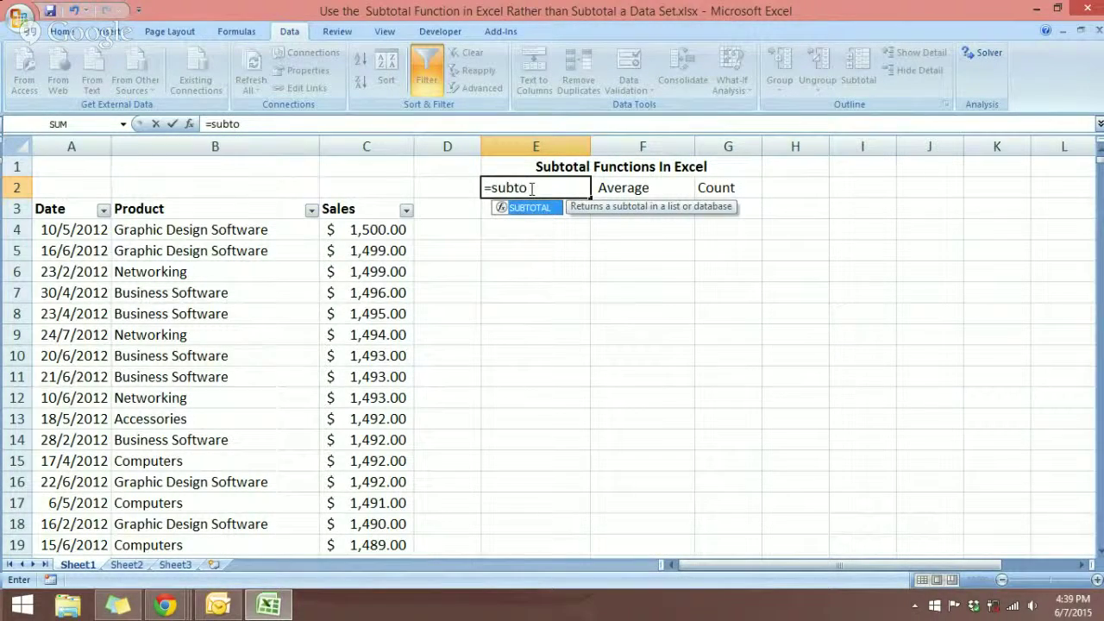
pyautogui.press('Tab')
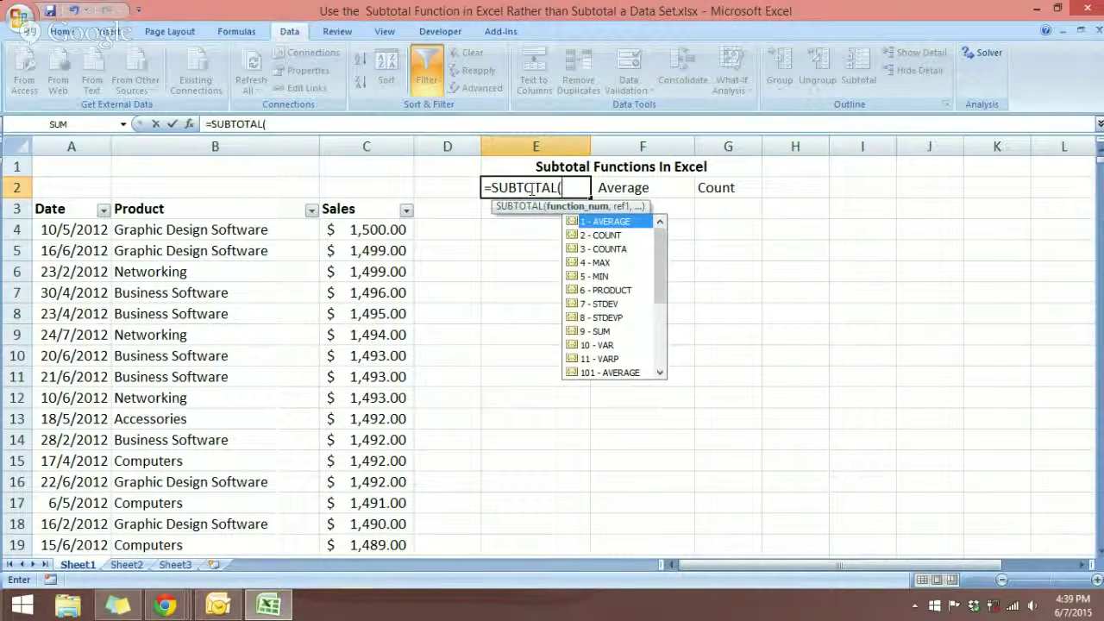
pyautogui.doubleClick(593, 332)
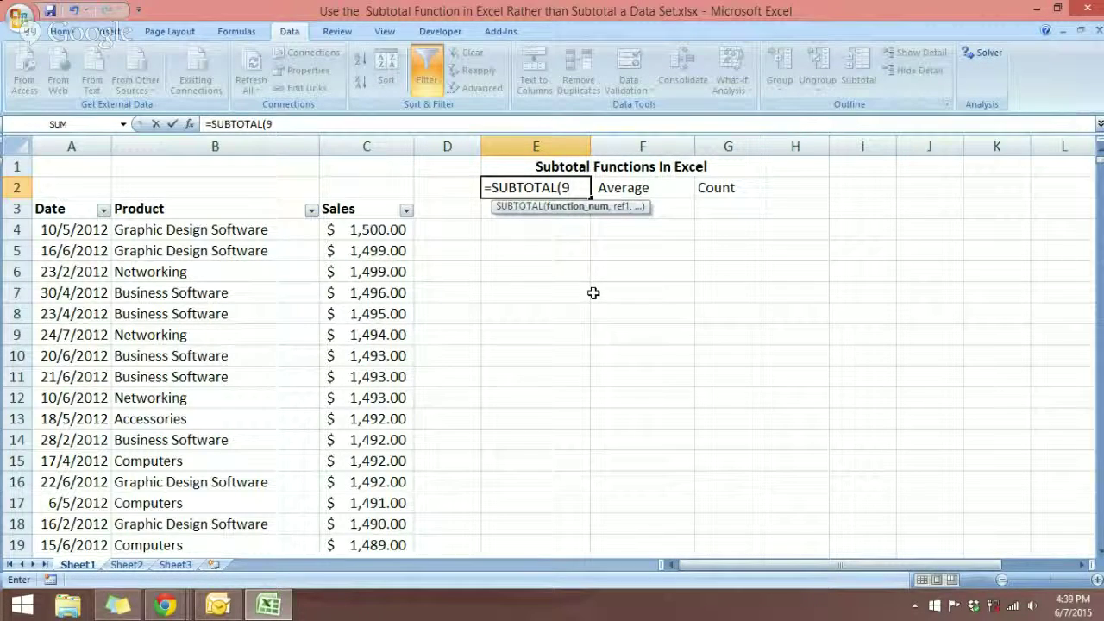
pyautogui.write(',sales')
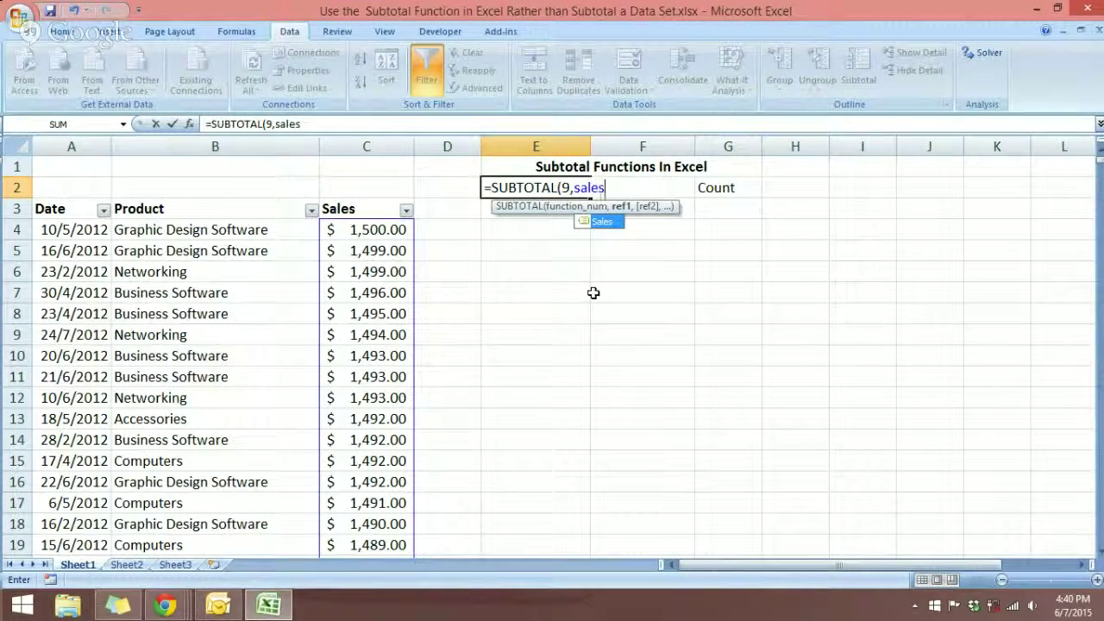
pyautogui.write(')')
pyautogui.press('Return')
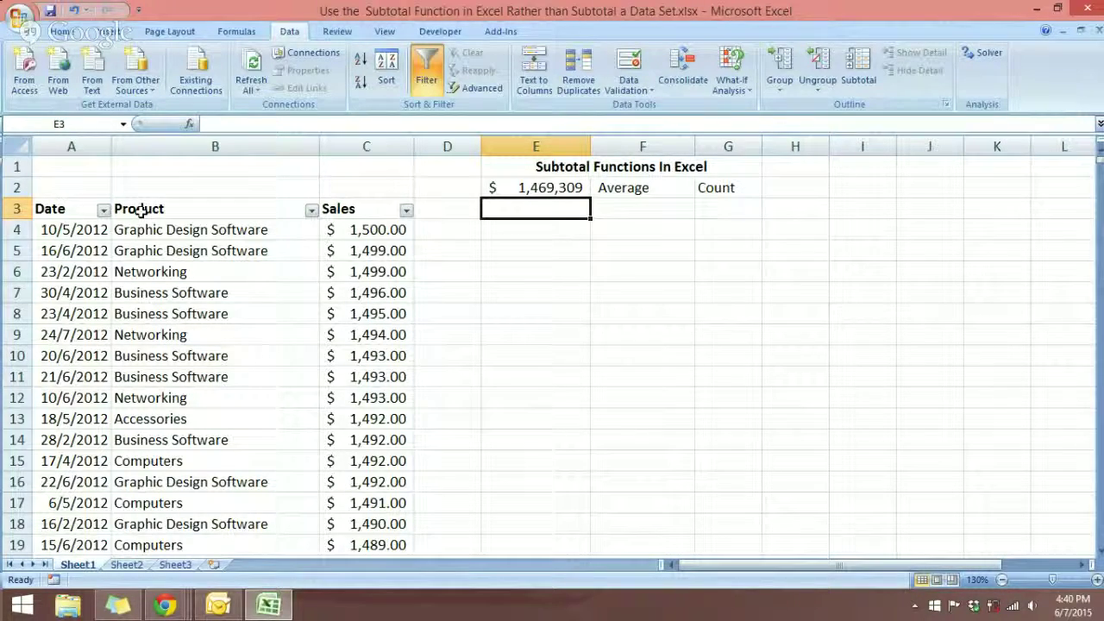
pyautogui.moveTo(73, 209); pyautogui.dragTo(362, 461)
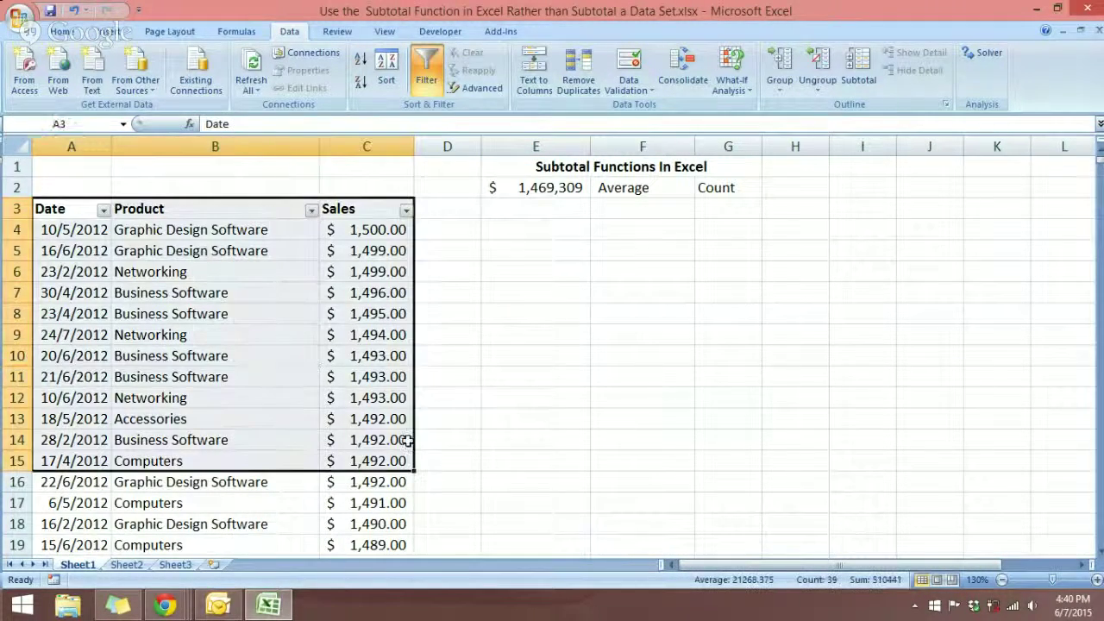
pyautogui.click(591, 356)
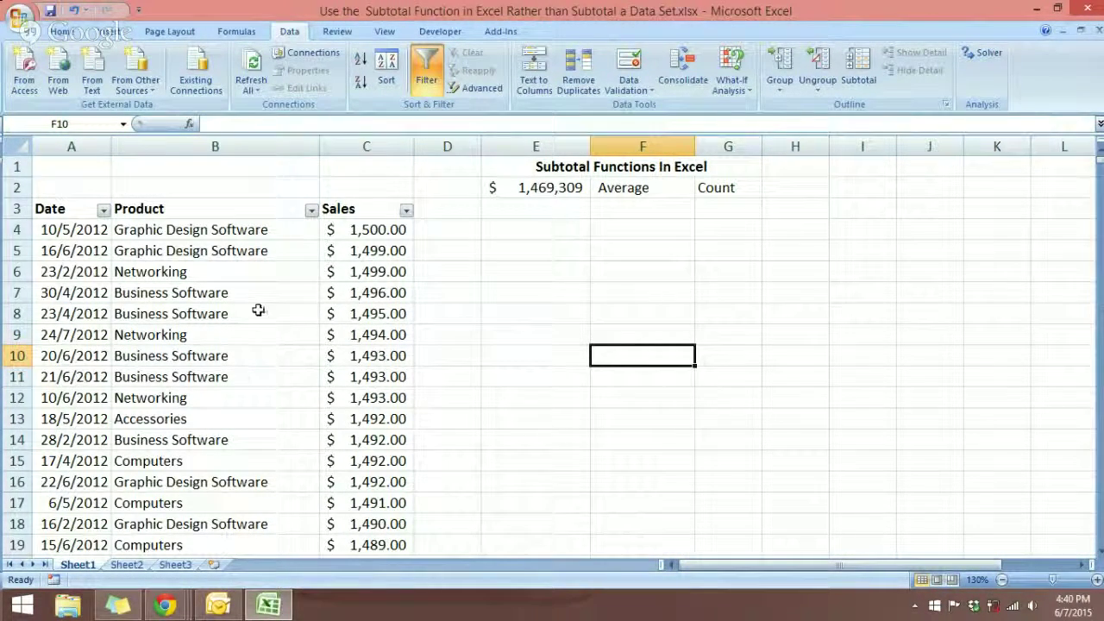
# Filter Product to Business Software only and check E2's subtotal formula, now $550,078
pyautogui.click(311, 210)
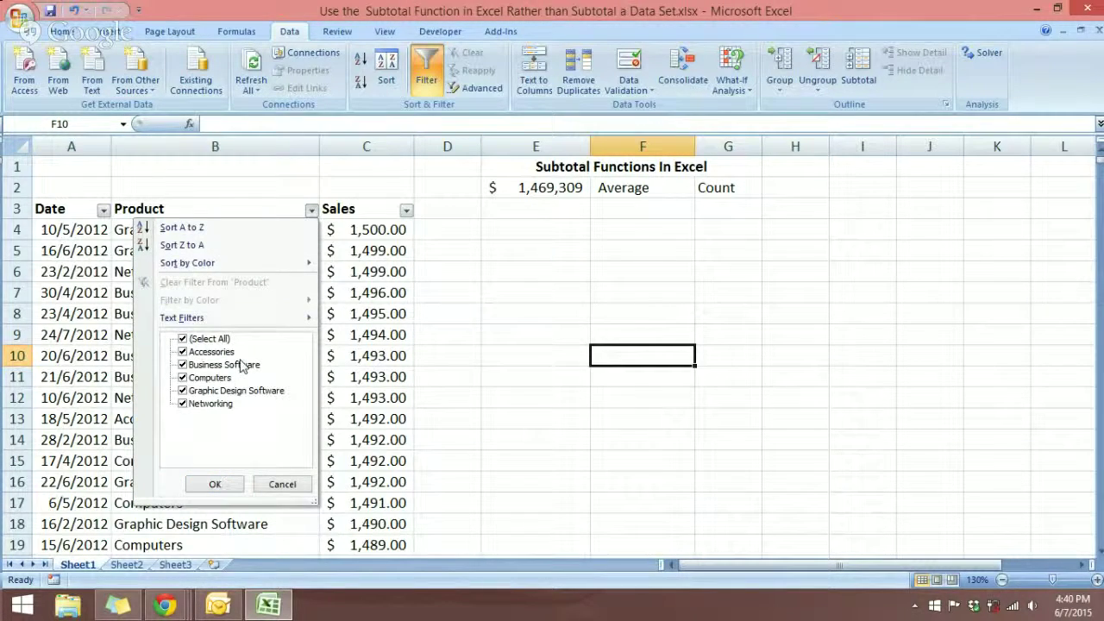
pyautogui.click(182, 340)
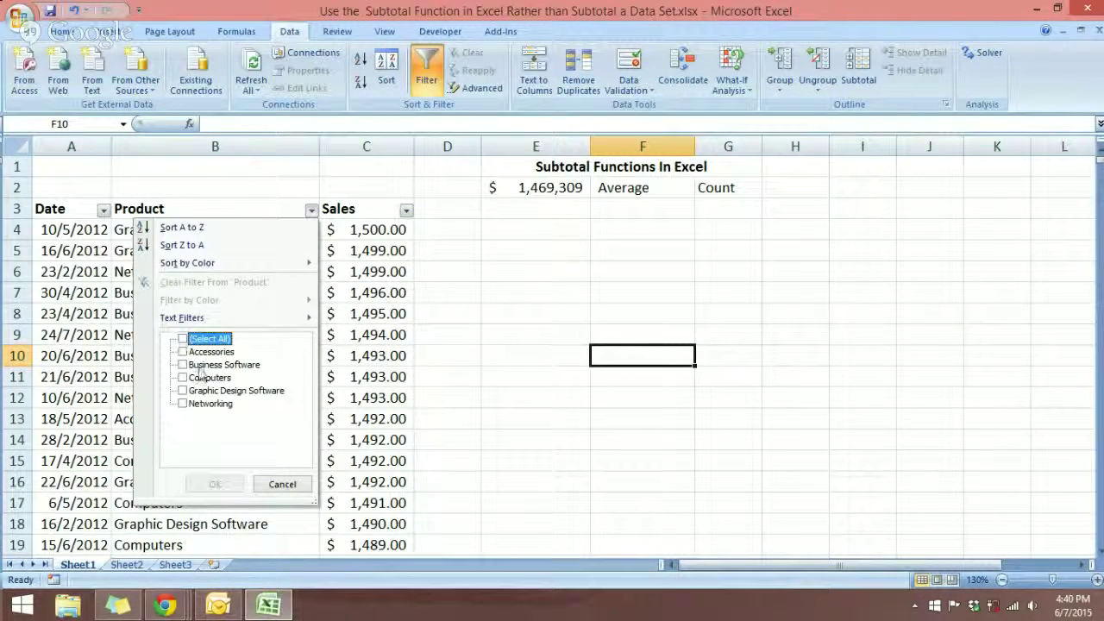
pyautogui.click(182, 365)
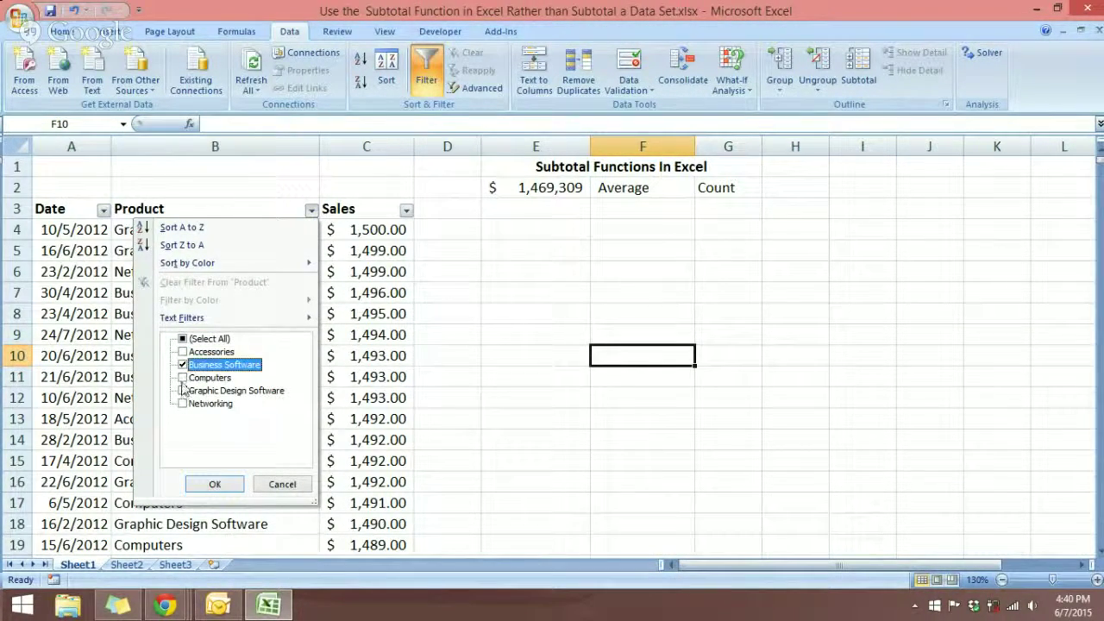
pyautogui.click(216, 485)
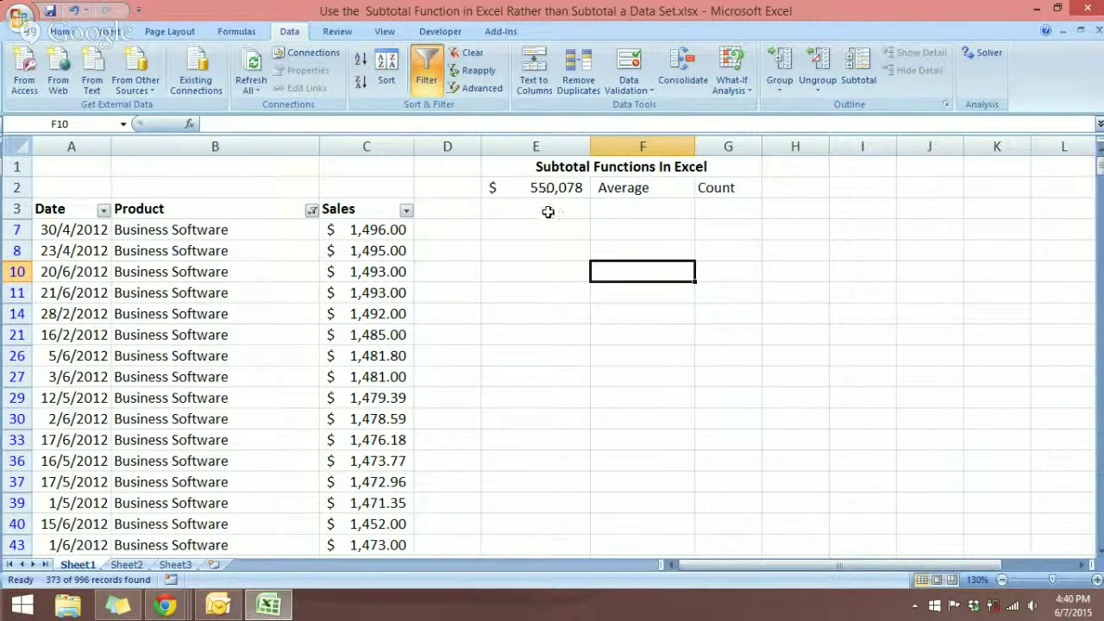
pyautogui.click(552, 186)
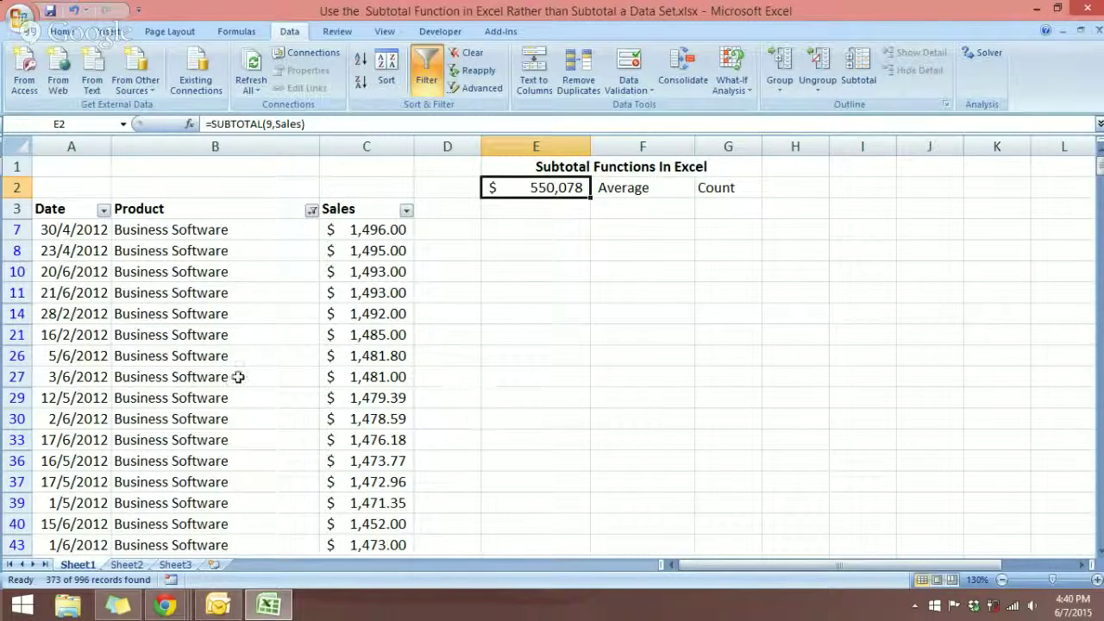
# Filter Date to May and June only, leaving 369 of 996 records
pyautogui.click(104, 210)
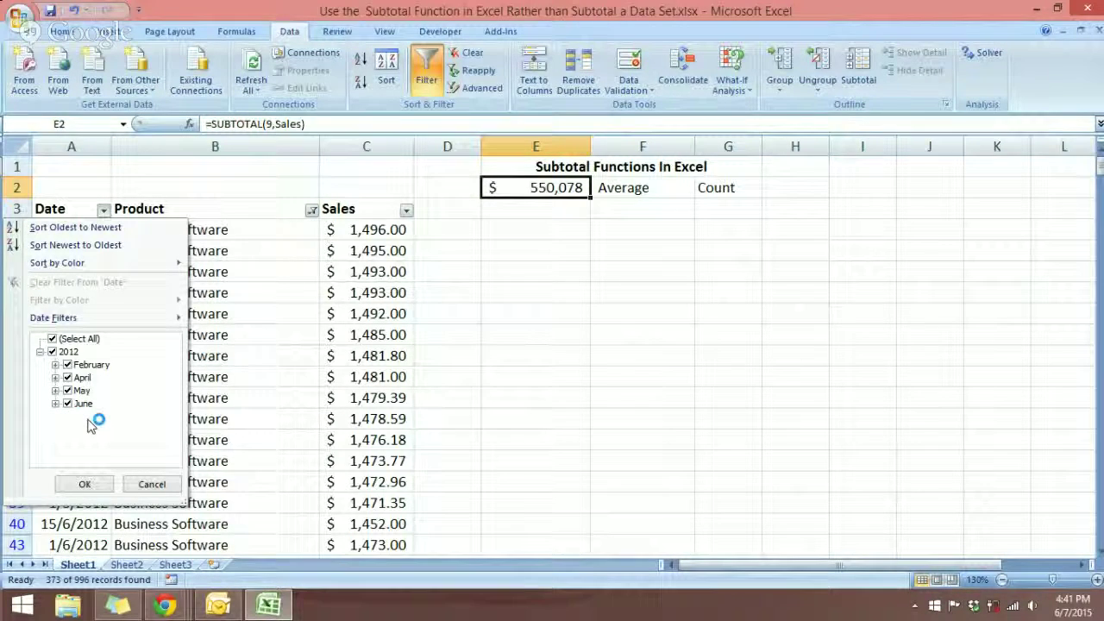
pyautogui.click(52, 339)
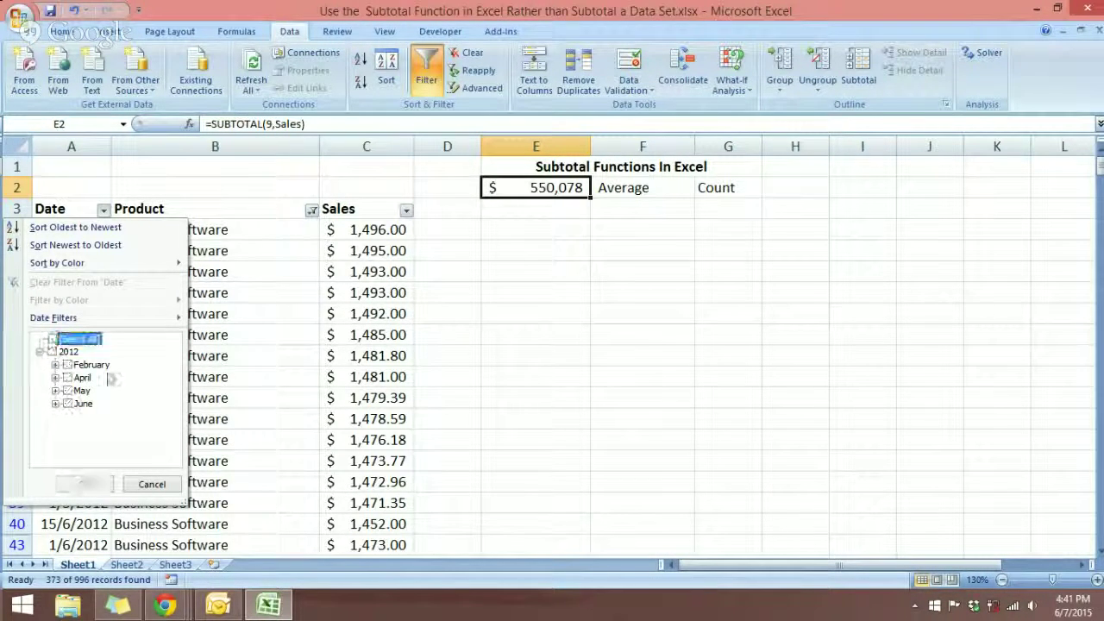
pyautogui.click(68, 404)
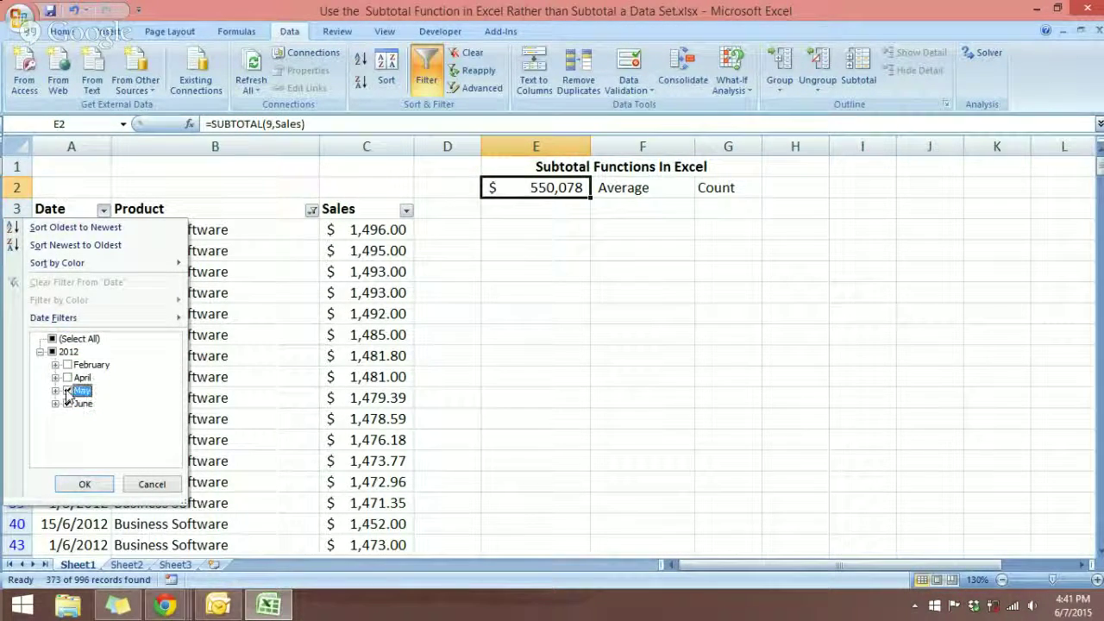
pyautogui.click(68, 391)
pyautogui.click(83, 484)
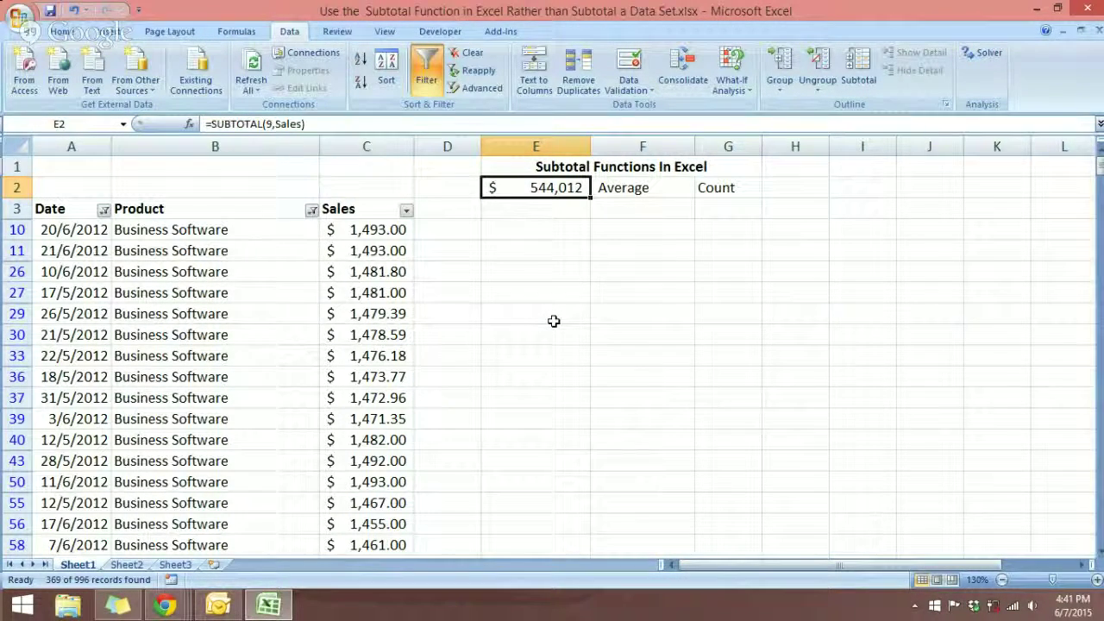
# Go to Sheet2 and select cell B4 in the Product column
pyautogui.click(130, 566)
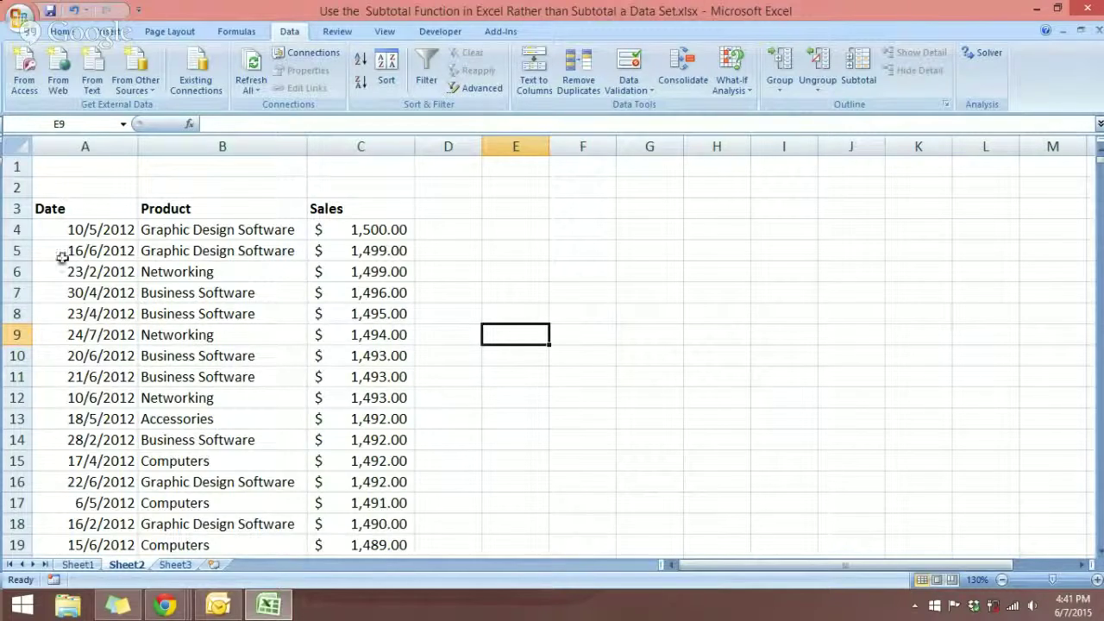
pyautogui.click(252, 233)
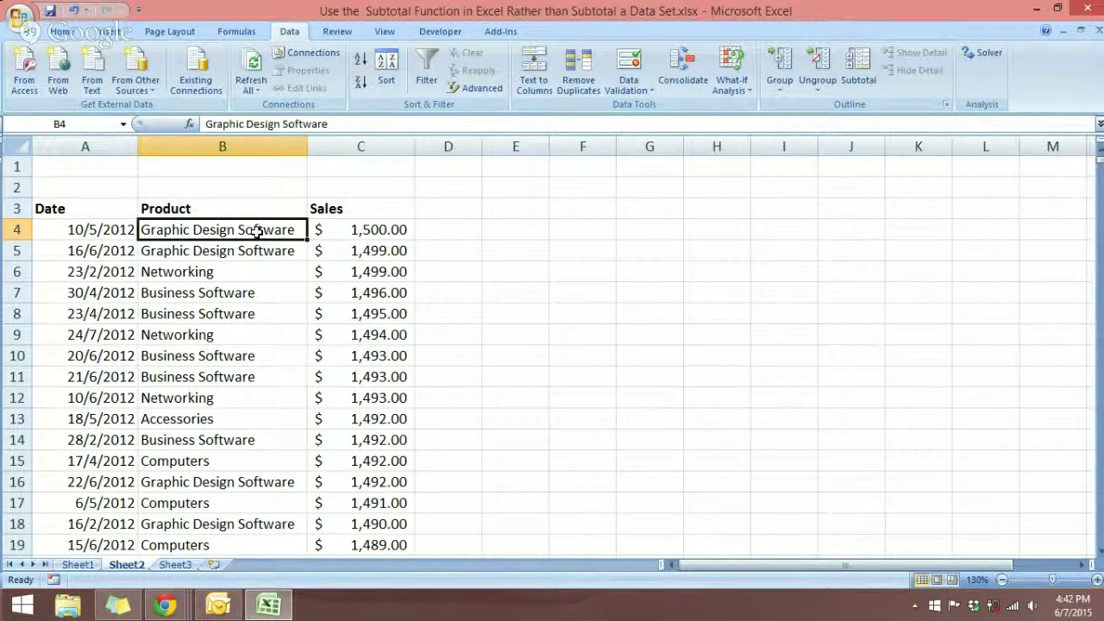
pyautogui.click(363, 66)
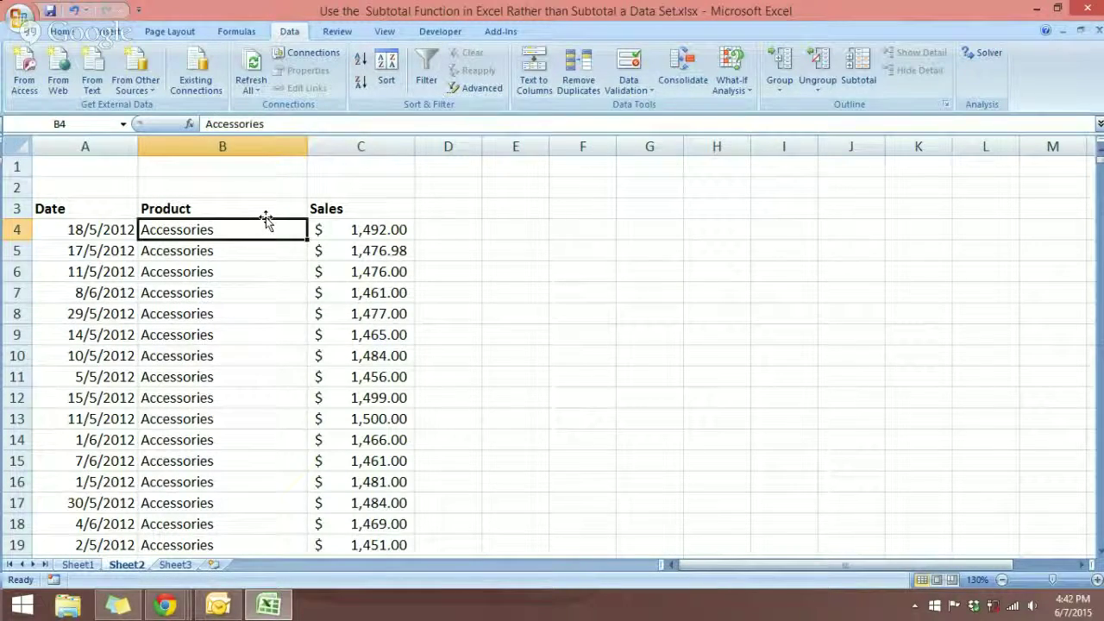
pyautogui.scroll(-20, 264, 216)
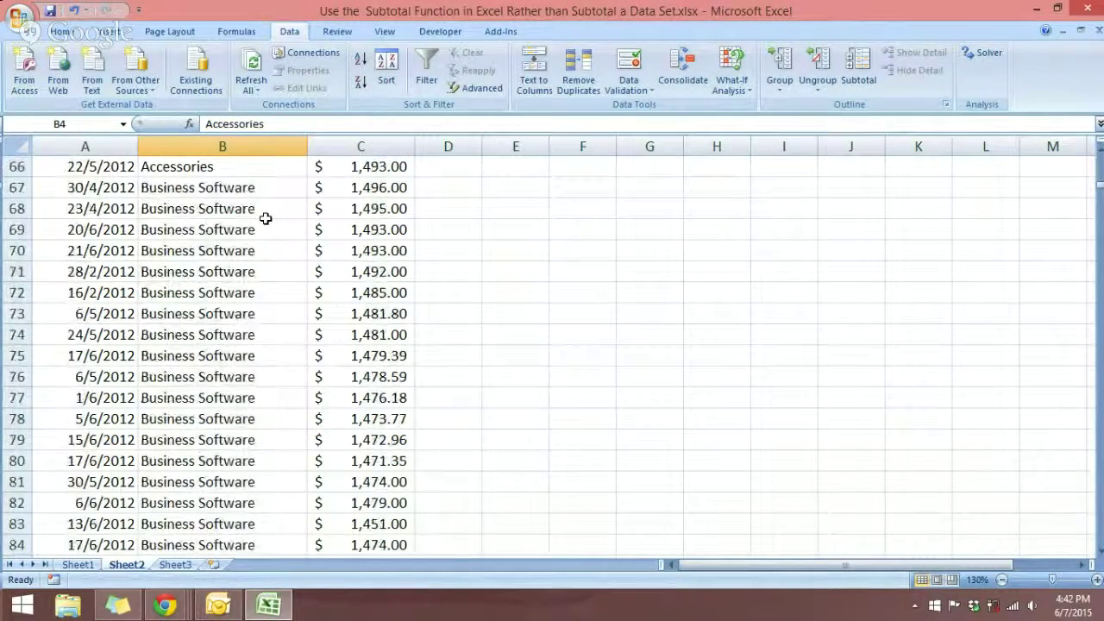
pyautogui.scroll(15, 229, 380)
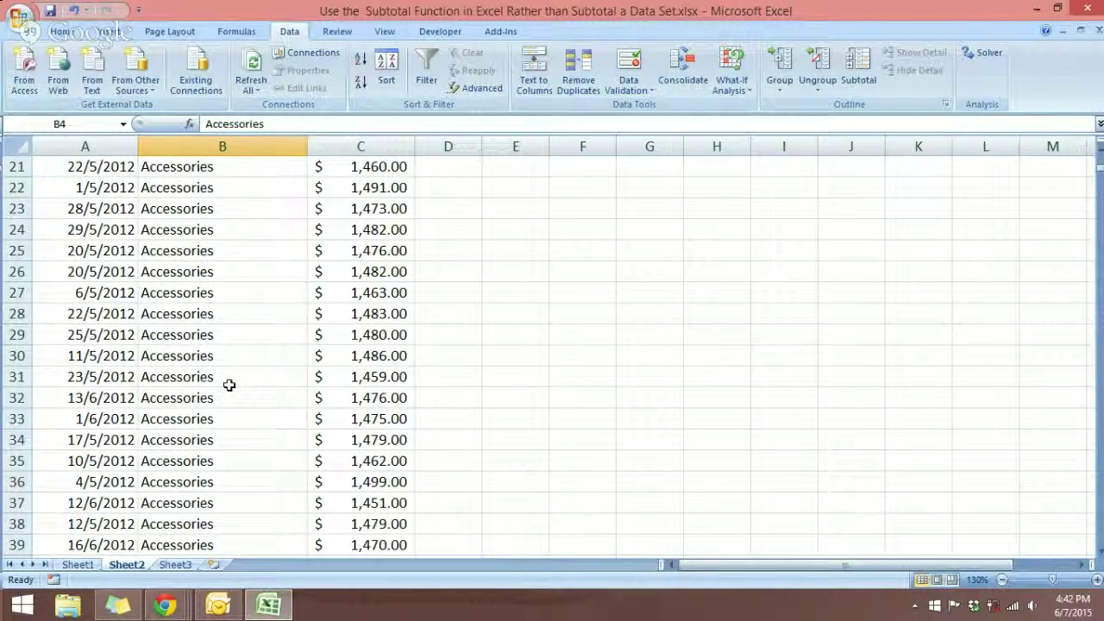
pyautogui.scroll(5, 244, 358)
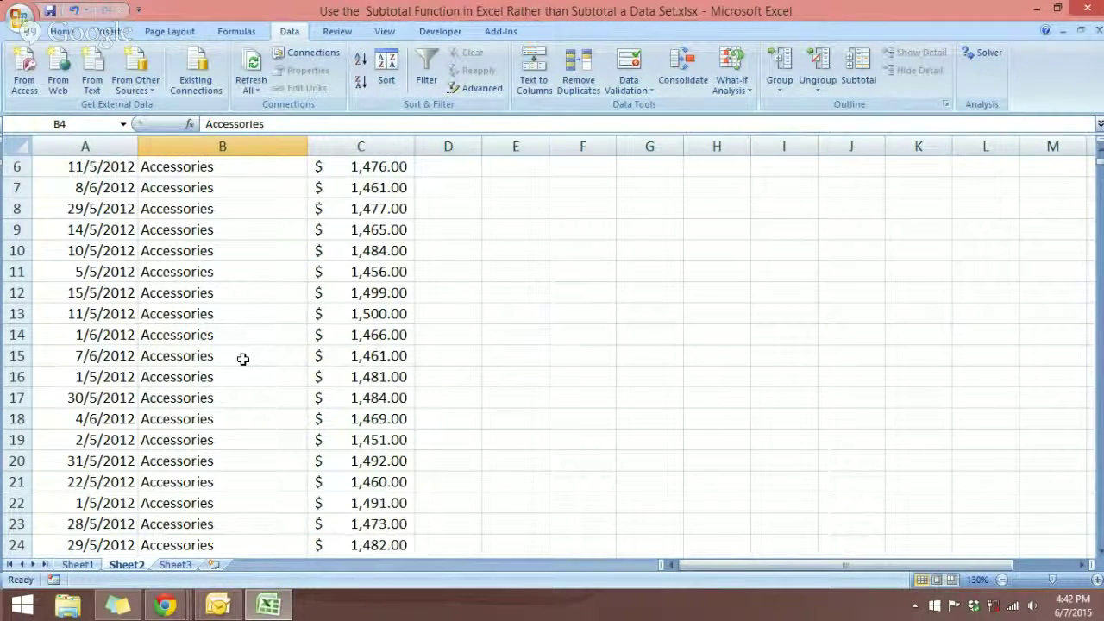
pyautogui.scroll(2, 243, 362)
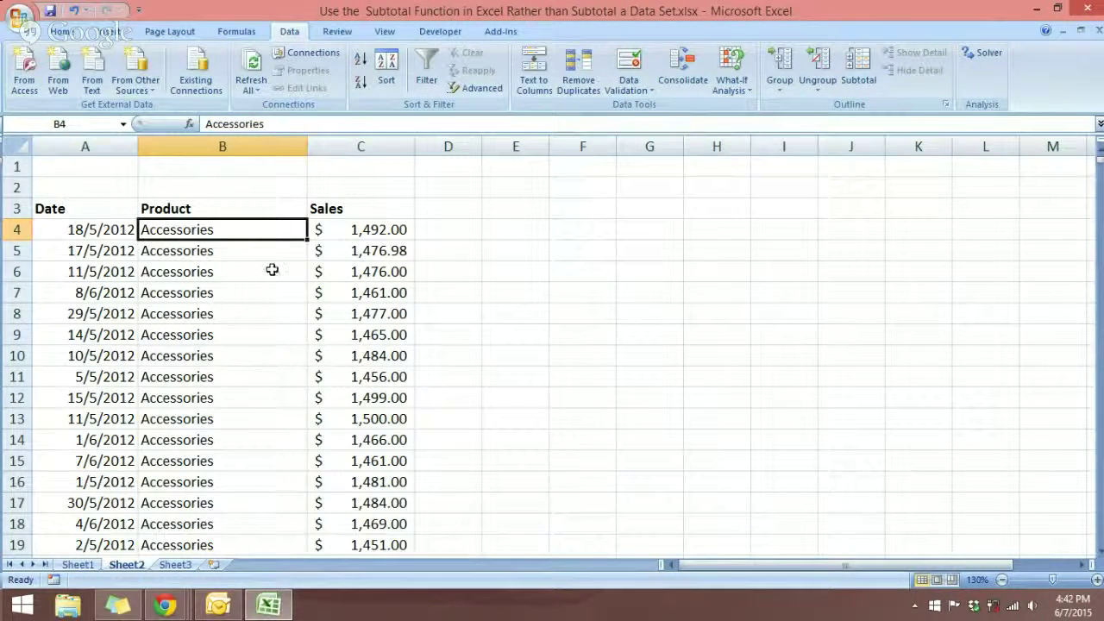
pyautogui.scroll(-13, 228, 281)
pyautogui.scroll(-5, 229, 280)
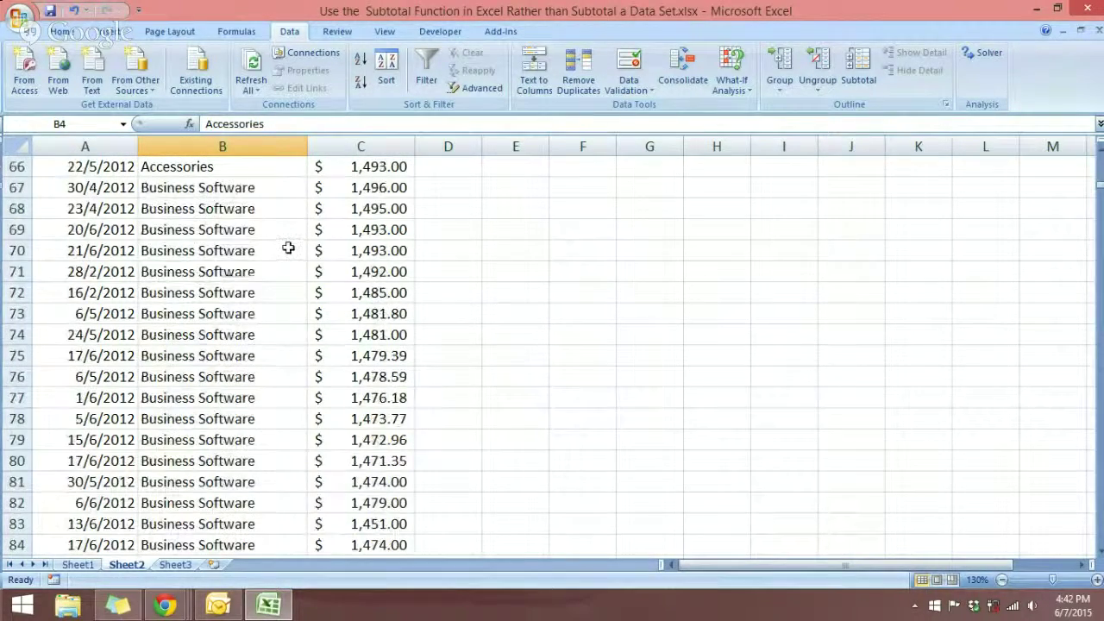
pyautogui.scroll(2, 261, 271)
pyautogui.click(171, 273)
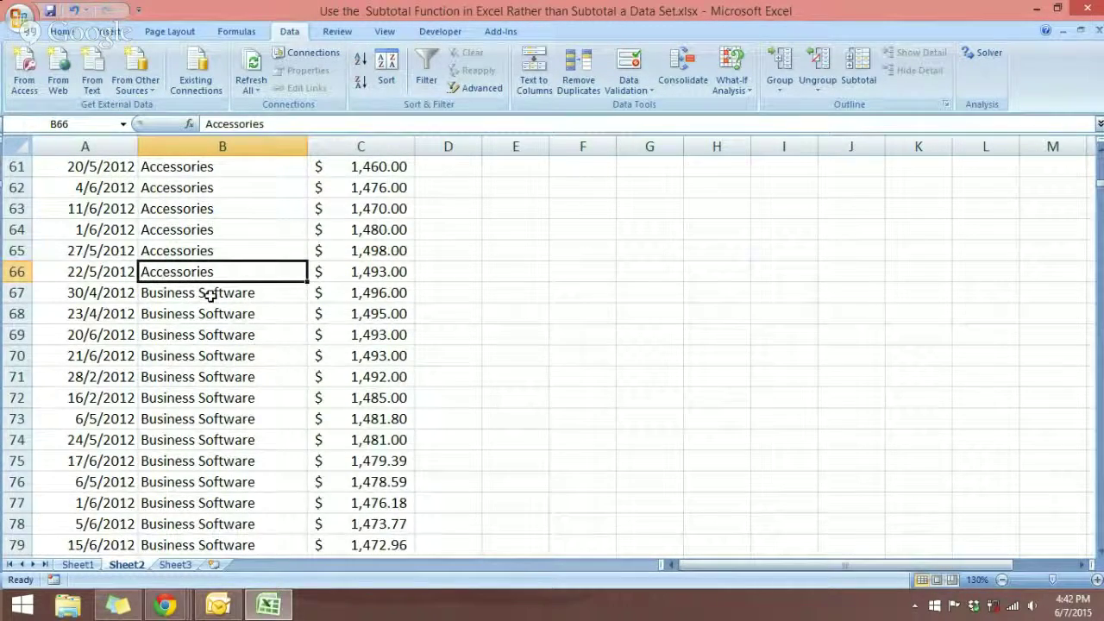
pyautogui.scroll(3, 209, 295)
pyautogui.scroll(3, 209, 295)
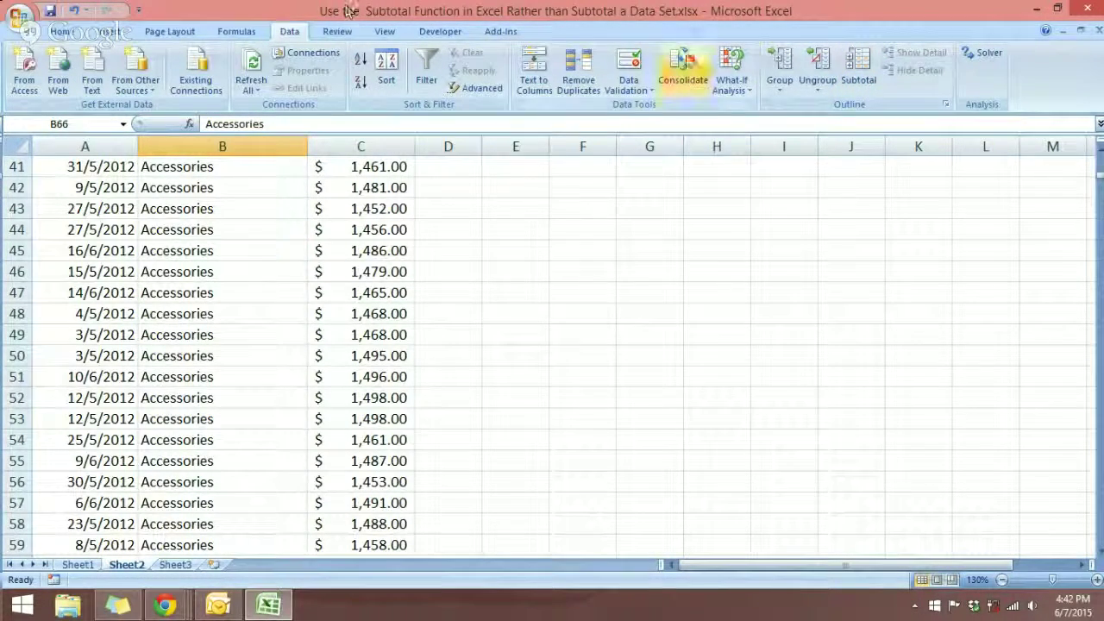
pyautogui.click(227, 310)
pyautogui.scroll(5, 224, 305)
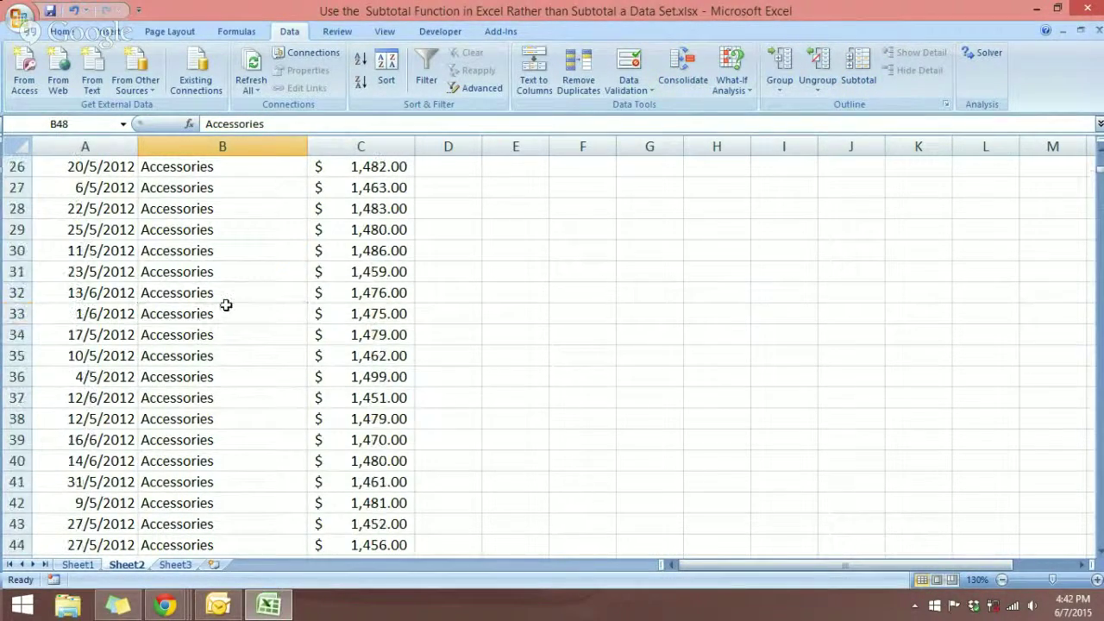
pyautogui.scroll(-10, 224, 305)
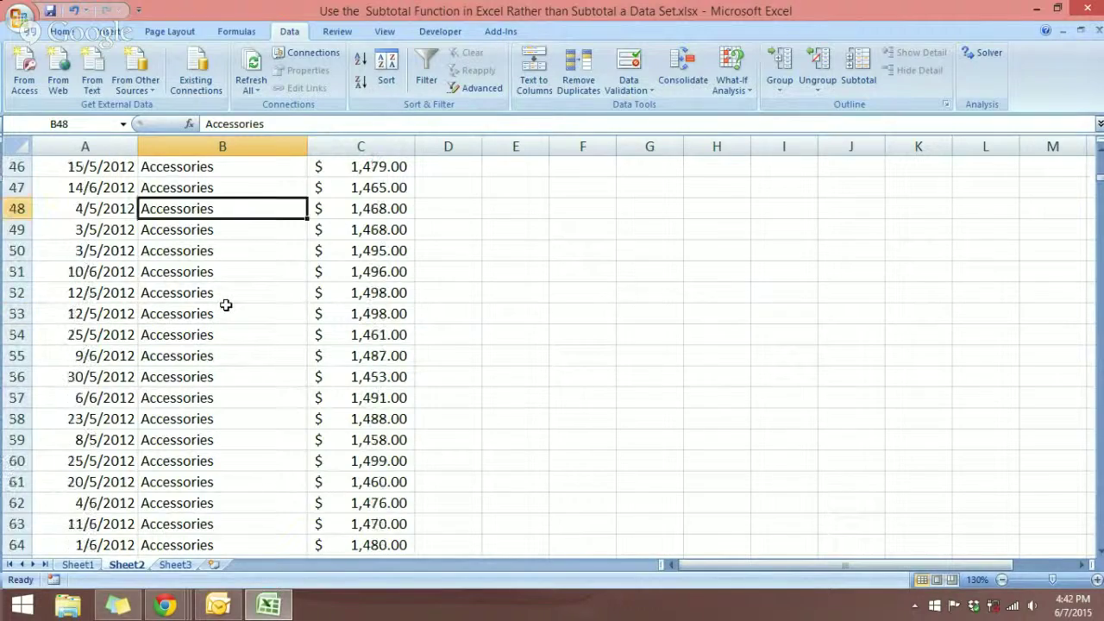
pyautogui.click(216, 189)
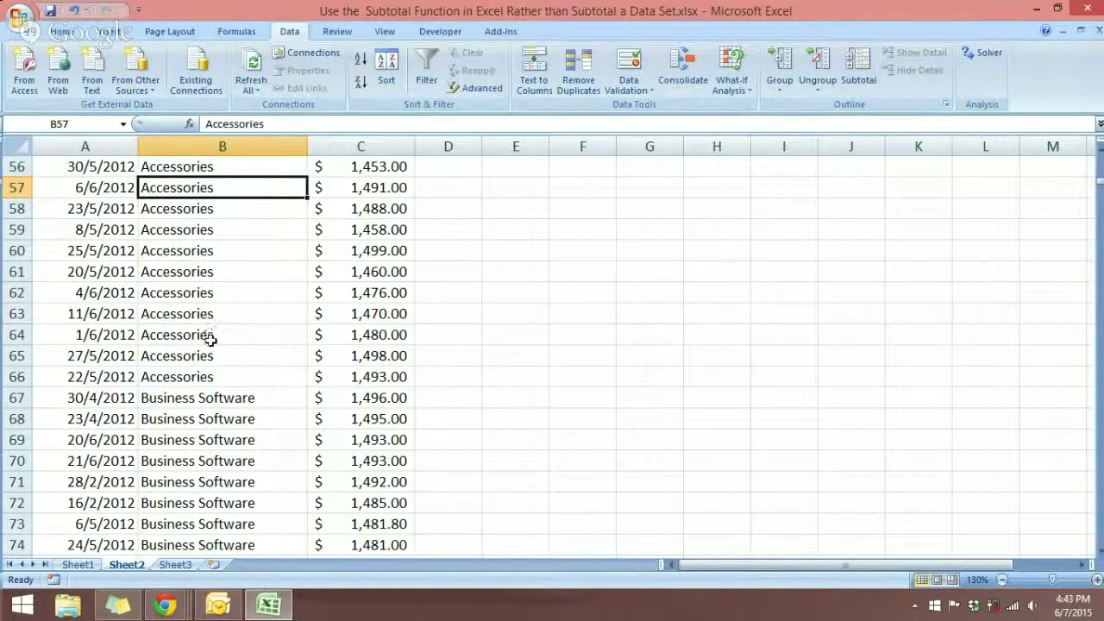
pyautogui.scroll(5, 221, 357)
pyautogui.scroll(13, 221, 357)
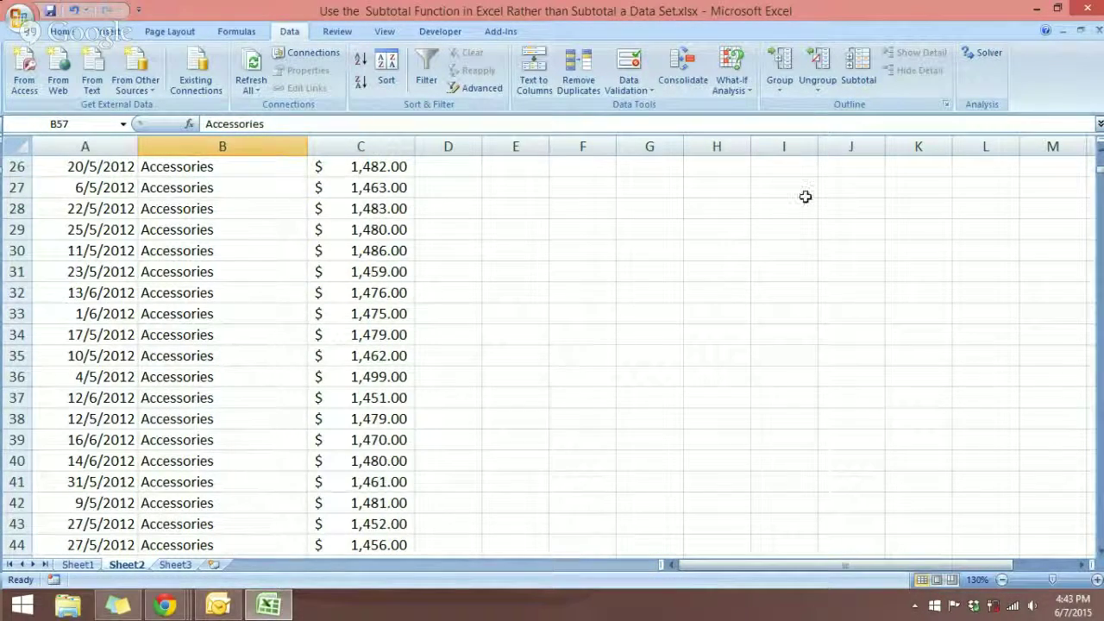
pyautogui.click(210, 223)
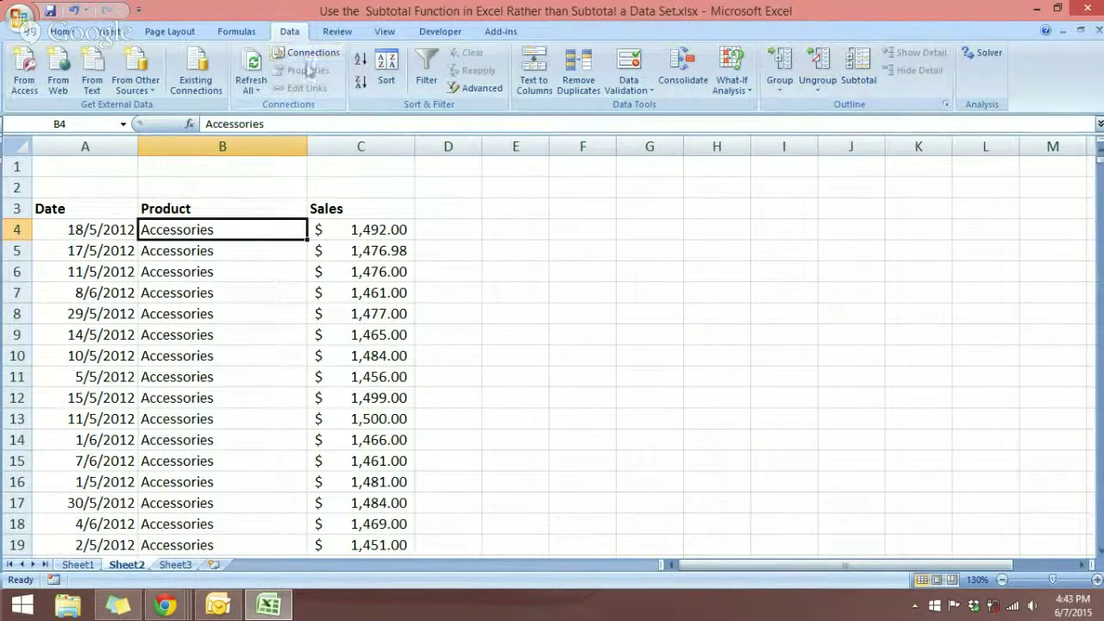
# In the Subtotal dialog, sum Sales at each change in Product, creating a three-level outline
pyautogui.click(858, 69)
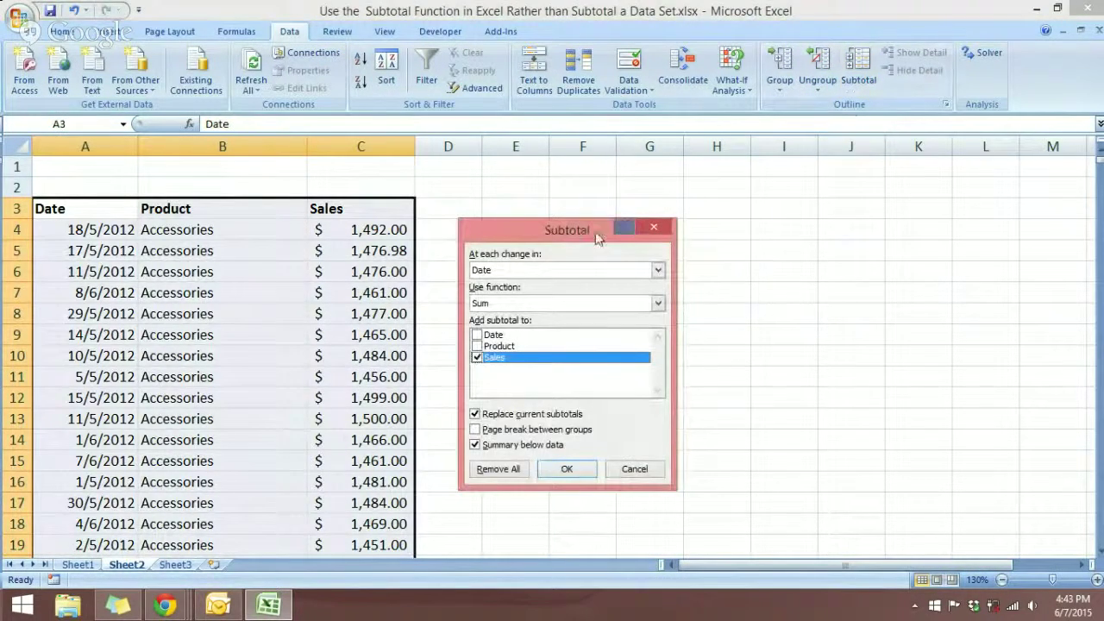
pyautogui.moveTo(592, 231); pyautogui.dragTo(569, 196)
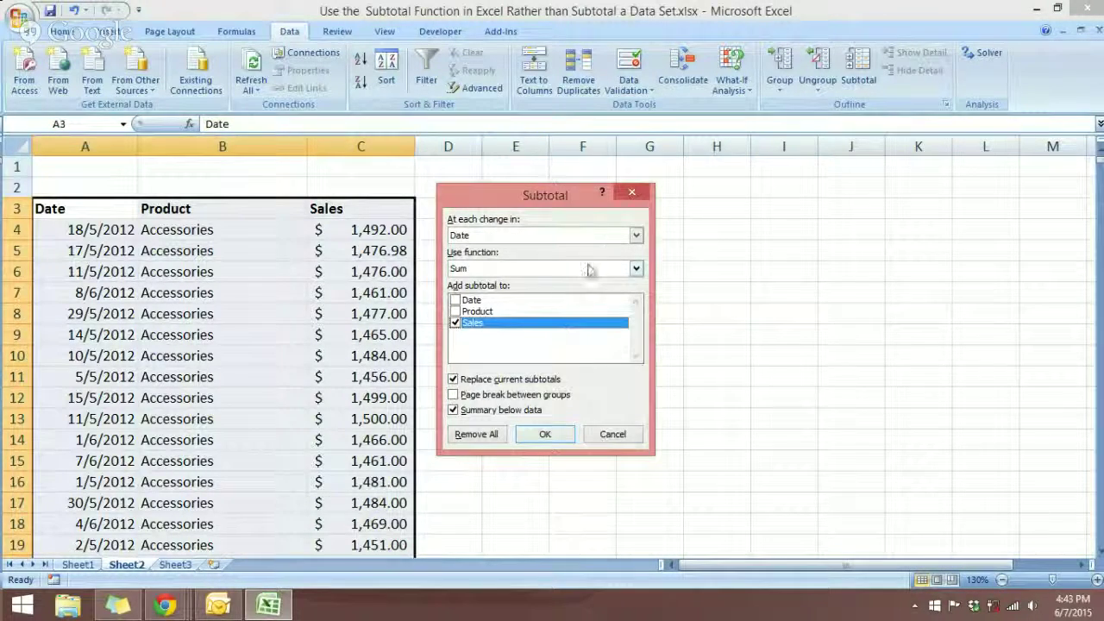
pyautogui.click(636, 236)
pyautogui.click(569, 257)
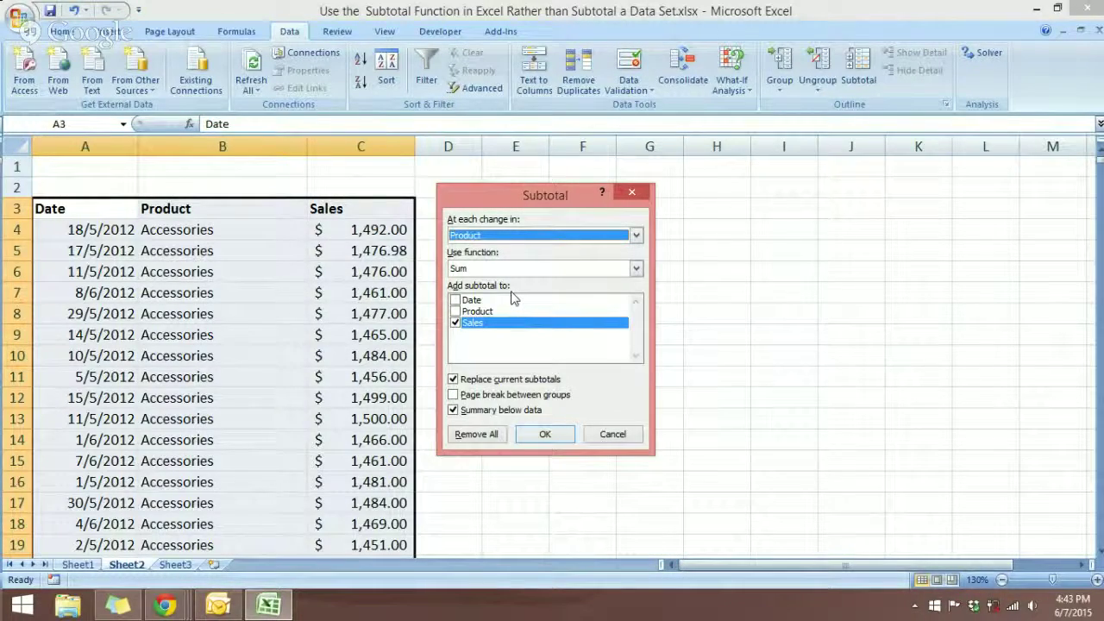
pyautogui.click(541, 435)
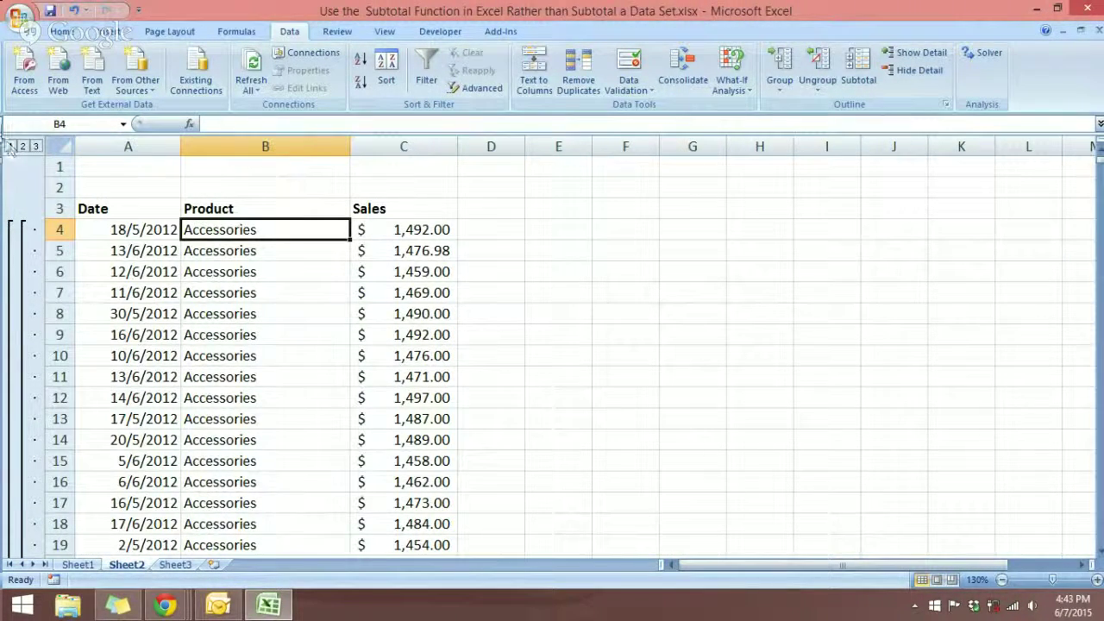
# Collapse to outline level 2, widen column C, and inspect C67's =SUBTOTAL(9,C4:C66) formula
pyautogui.click(34, 147)
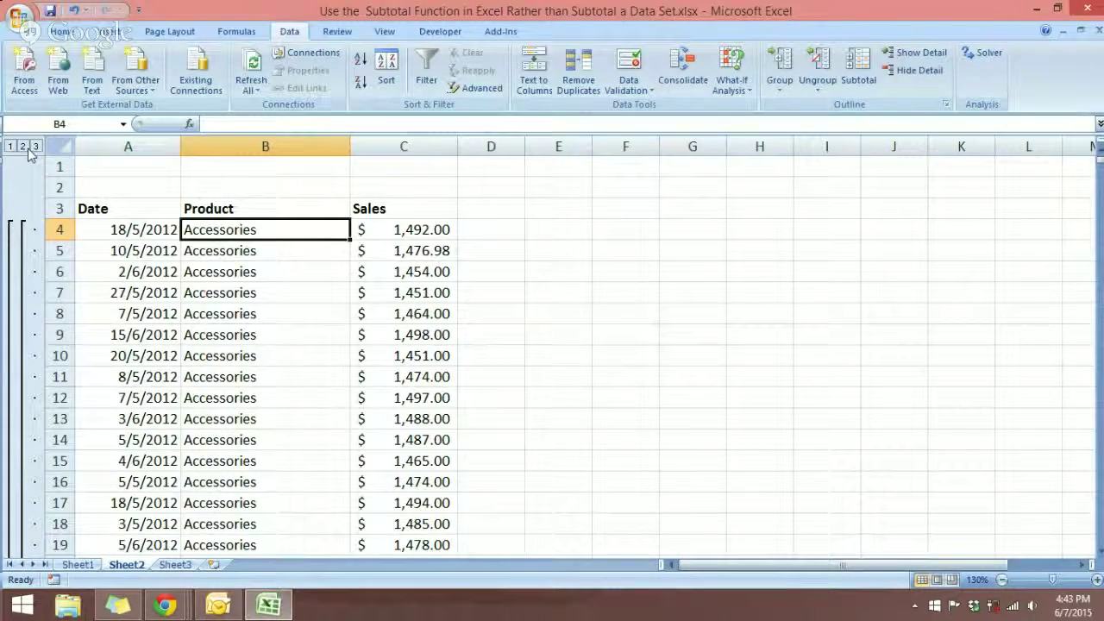
pyautogui.click(23, 147)
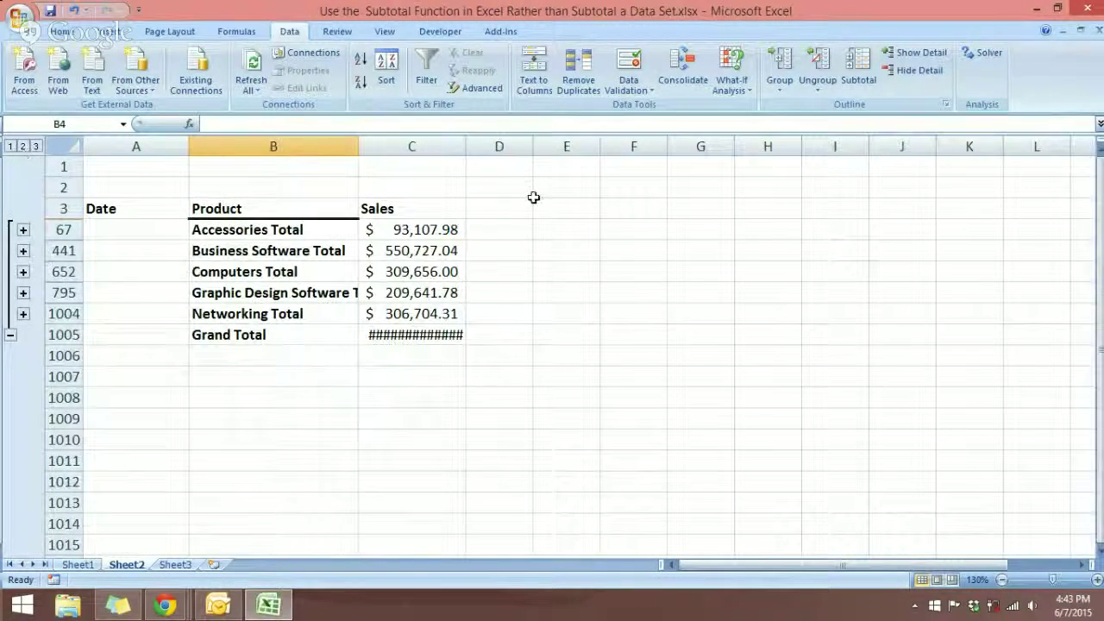
pyautogui.moveTo(466, 146); pyautogui.dragTo(538, 147)
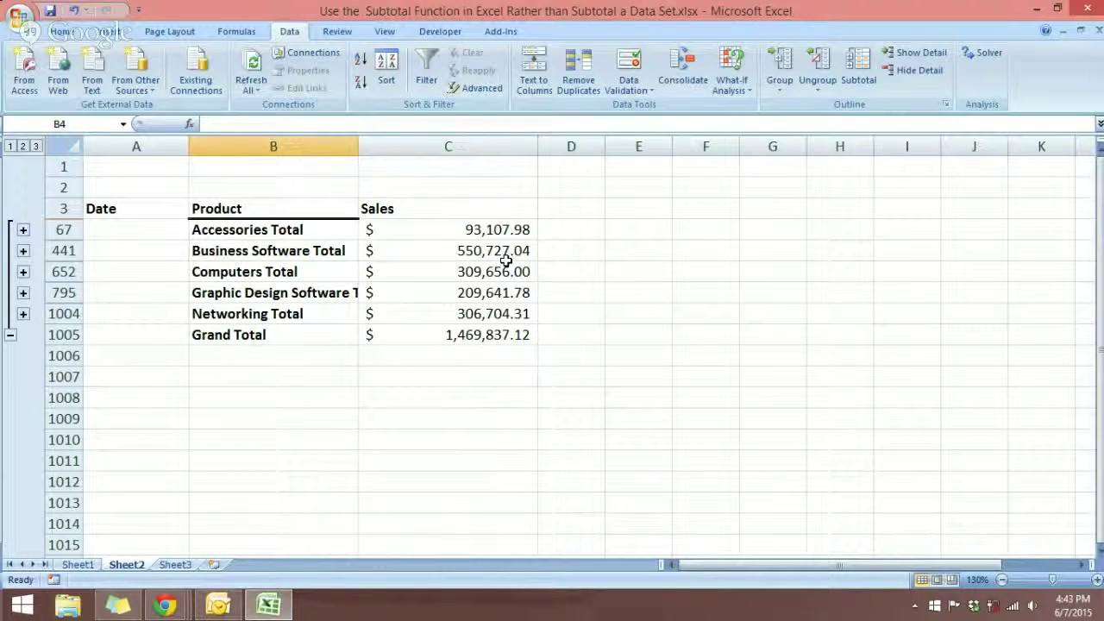
pyautogui.doubleClick(501, 233)
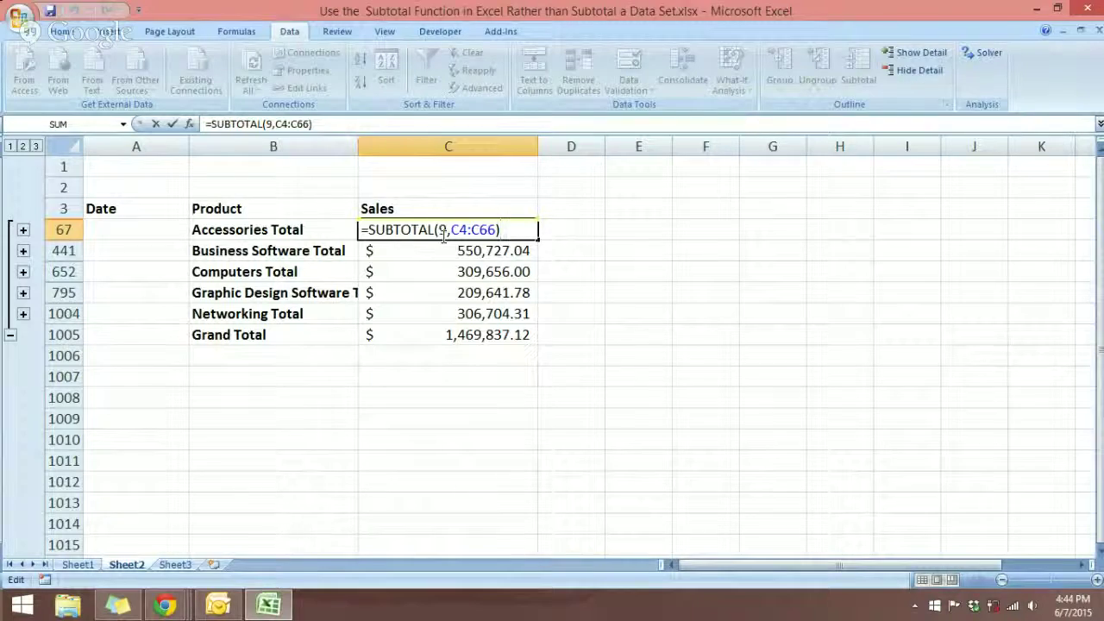
pyautogui.click(562, 293)
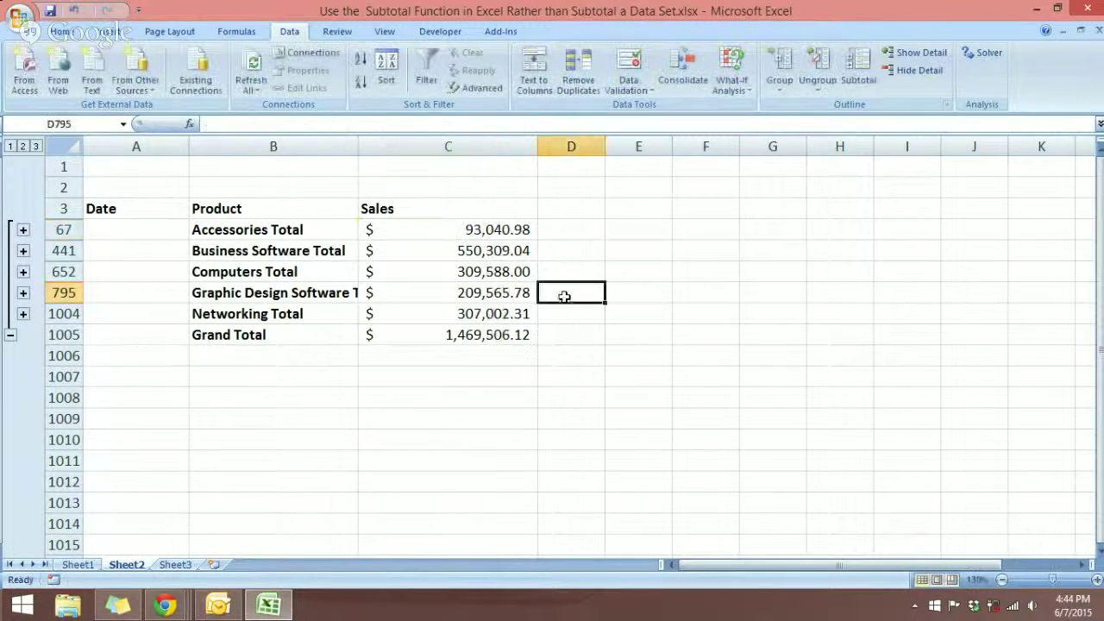
# Return to Sheet1 and edit E2's =SUBTOTAL(9,Sales) formula
pyautogui.click(80, 565)
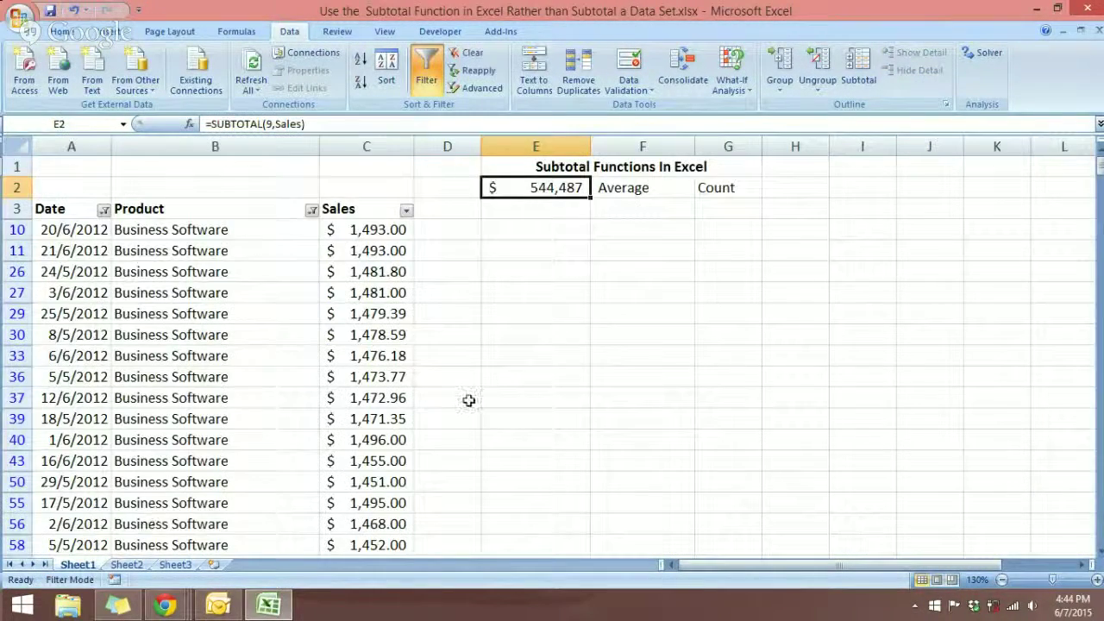
pyautogui.doubleClick(565, 188)
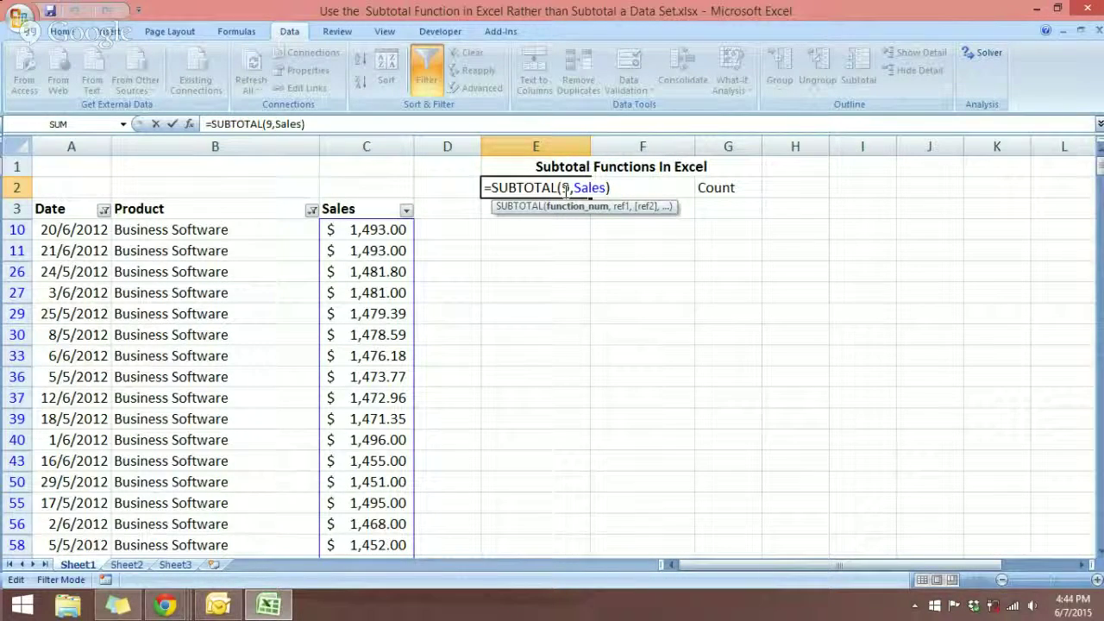
# Try function numbers 2, 3, 4 and 1 in E2's SUBTOTAL, then settle on 9 - SUM ($543,929)
pyautogui.press('BackSpace')
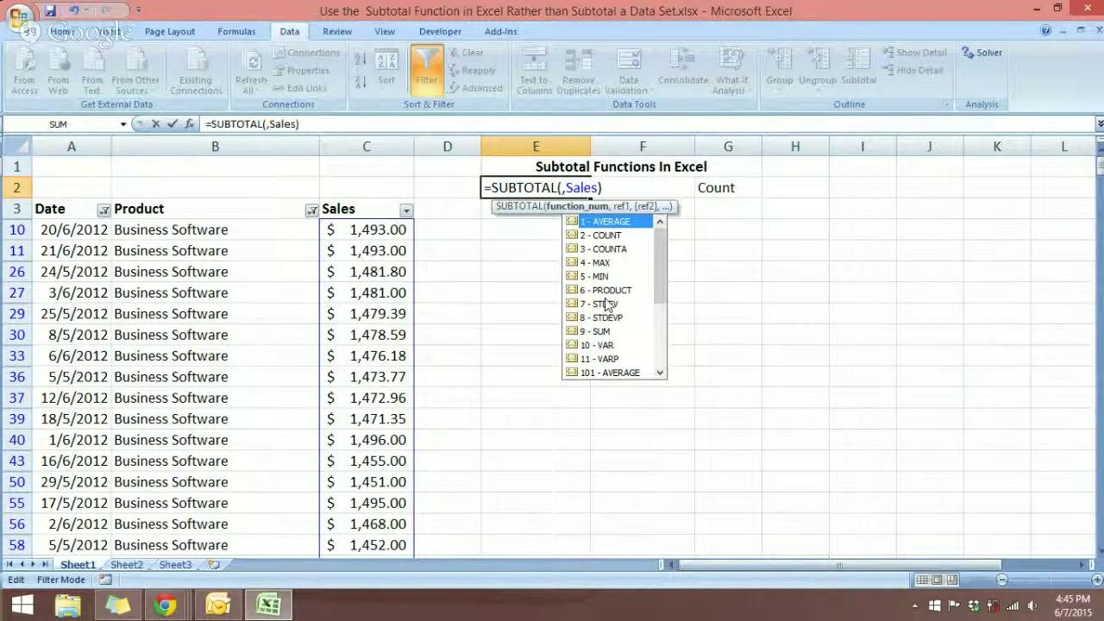
pyautogui.write('2')
pyautogui.press('BackSpace')
pyautogui.write('3')
pyautogui.press('BackSpace')
pyautogui.write('4')
pyautogui.press('BackSpace')
pyautogui.write('1')
pyautogui.press('BackSpace')
pyautogui.write('4')
pyautogui.press('BackSpace')
pyautogui.doubleClick(601, 333)
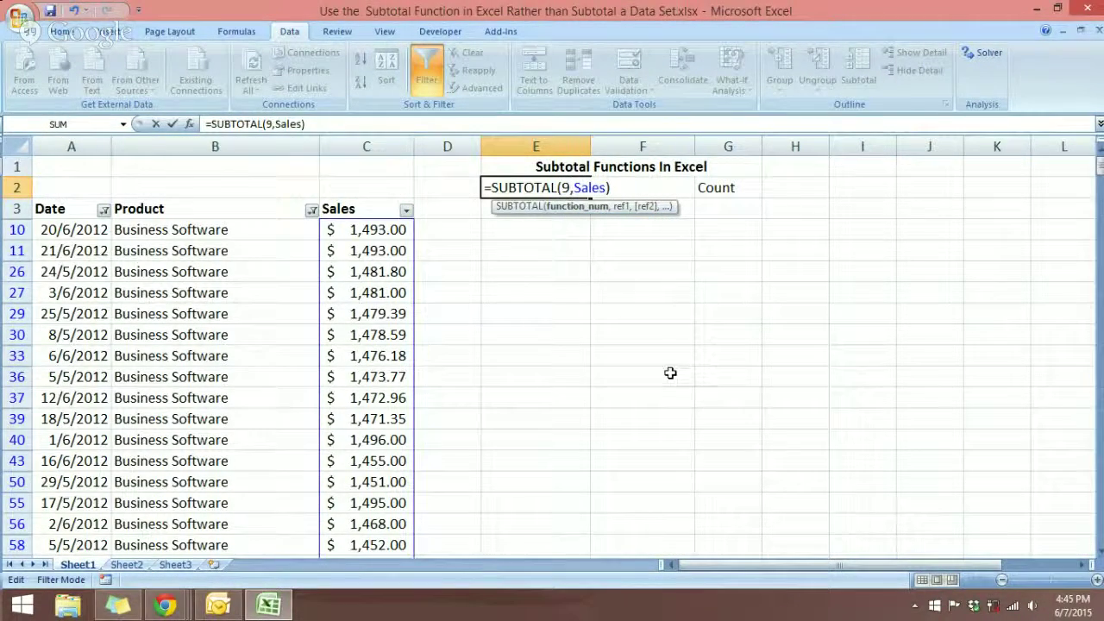
pyautogui.click(670, 373)
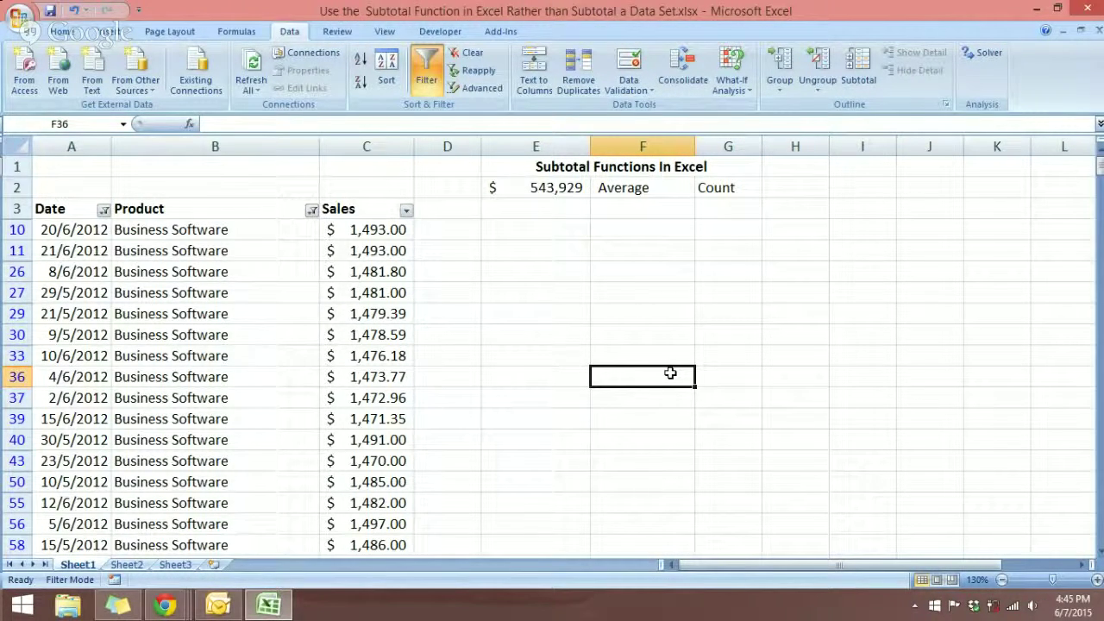
# Toggle Sheet1's AutoFilter off and on repeatedly, leaving it off so E2 reads $1,468,587
pyautogui.click(250, 293)
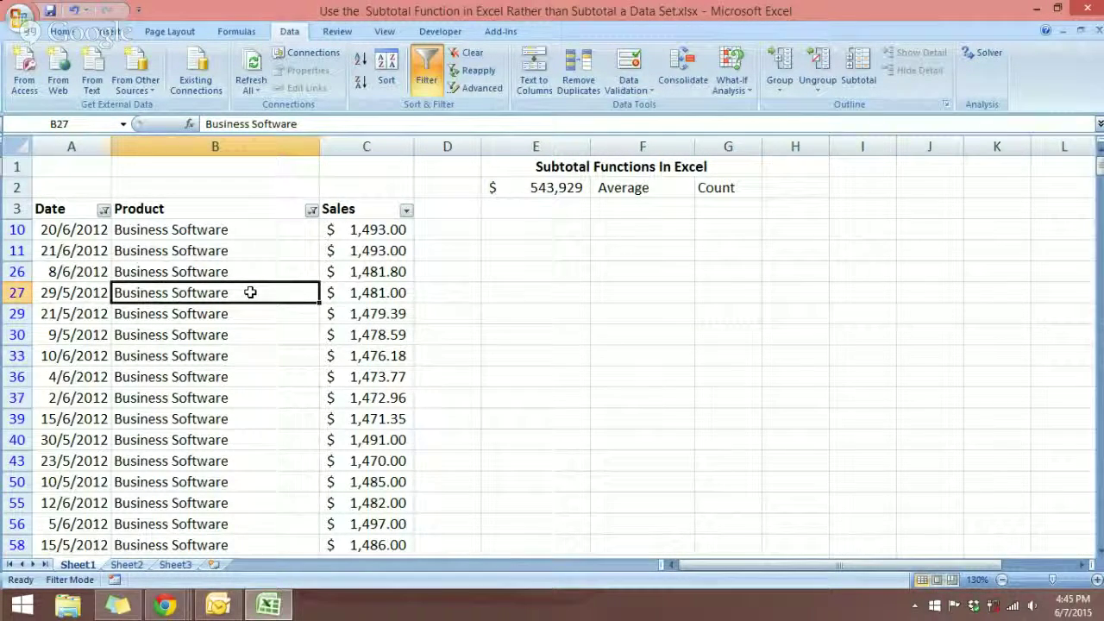
pyautogui.click(429, 69)
pyautogui.click(426, 79)
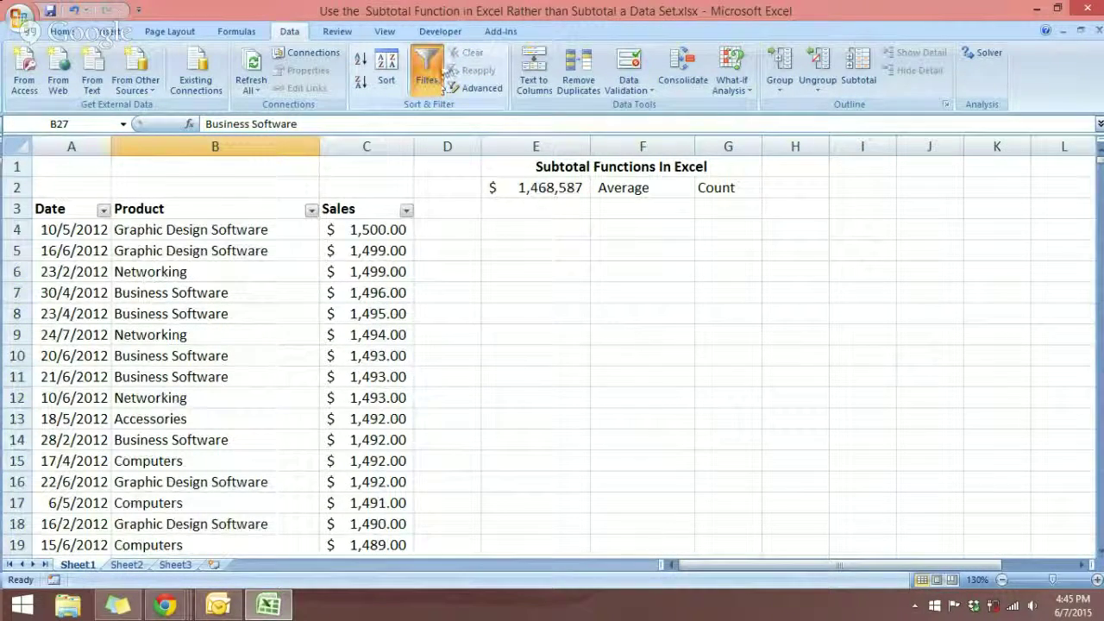
pyautogui.click(436, 74)
pyautogui.click(430, 79)
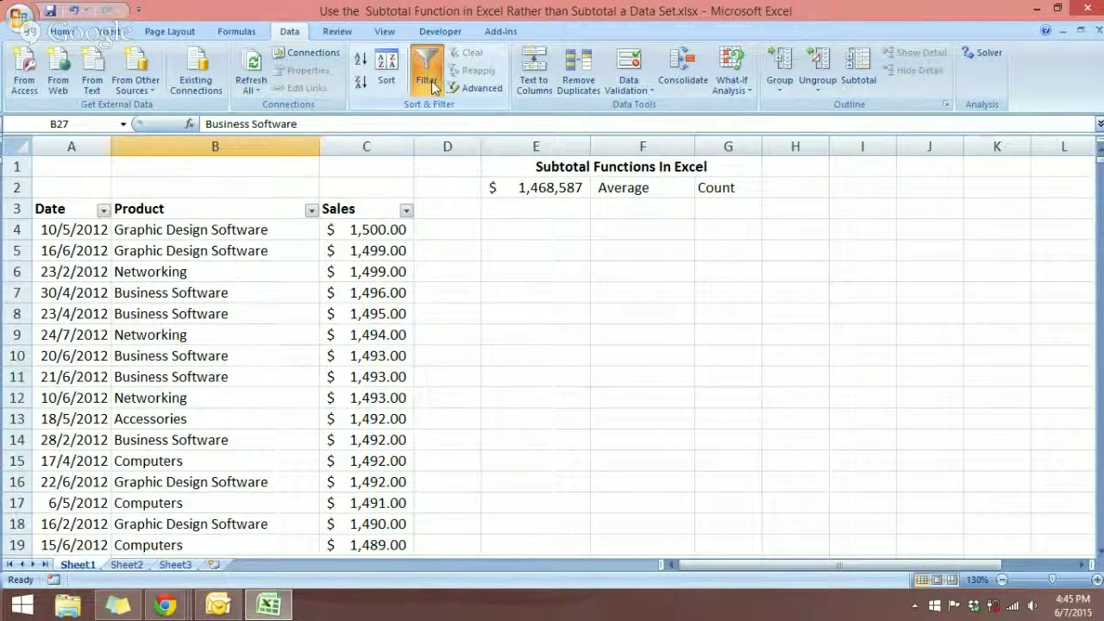
pyautogui.click(433, 84)
pyautogui.click(429, 81)
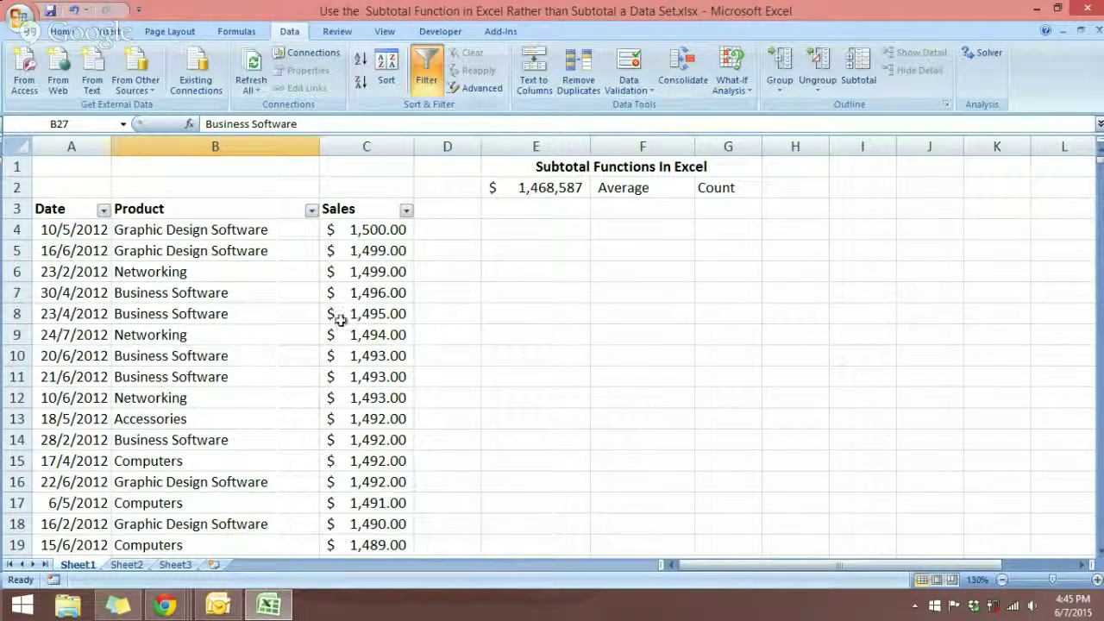
pyautogui.hotkey('ctrl', 'shift', 'l')
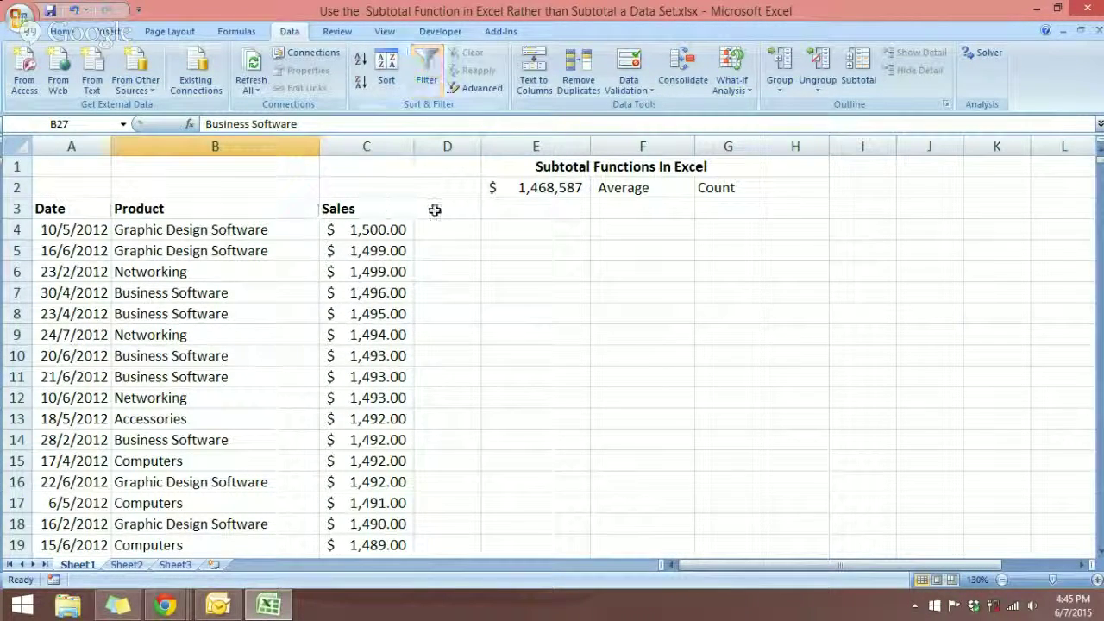
pyautogui.hotkey('ctrl', 'shift', 'l')
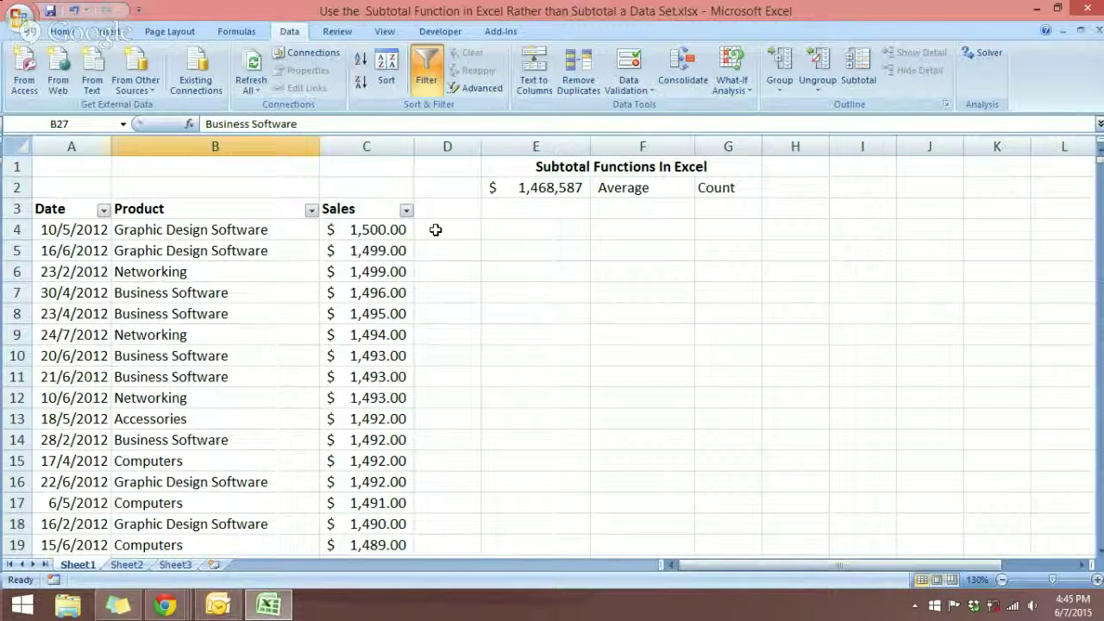
pyautogui.hotkey('ctrl', 'shift', 'l')
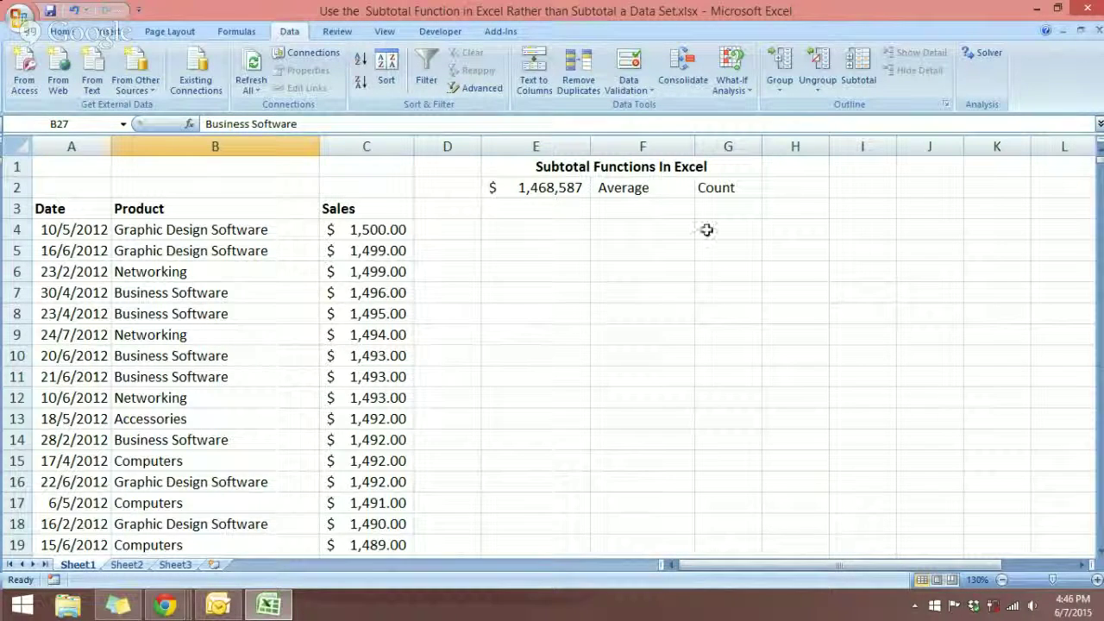
# Start a SUBTOTAL formula in cell F2, replacing the Average label
pyautogui.click(678, 190)
pyautogui.write('=')
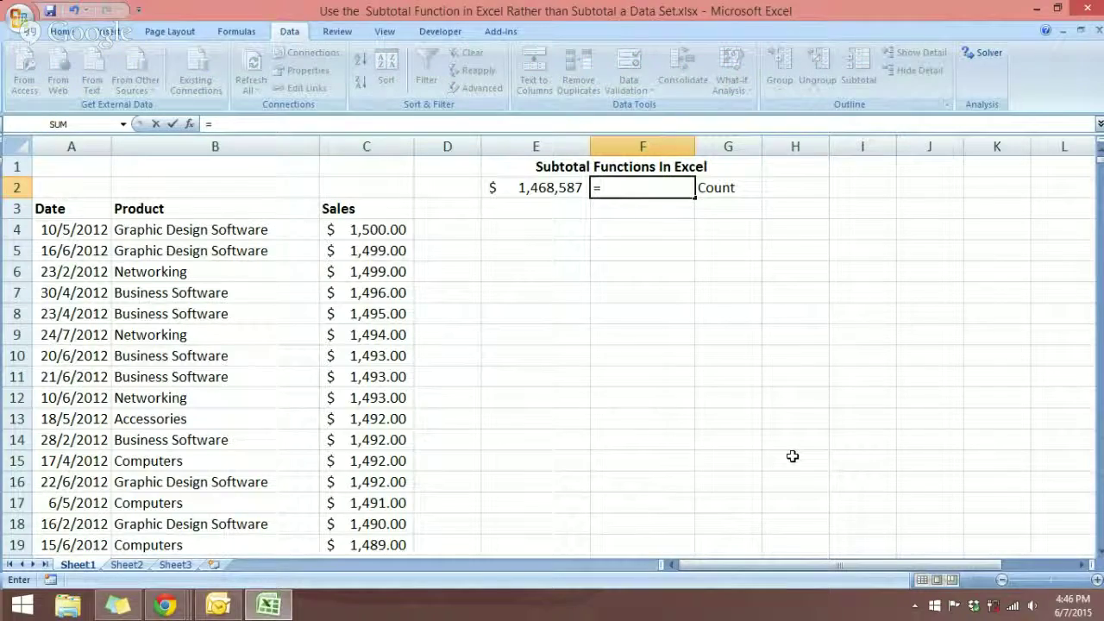
pyautogui.write('sub')
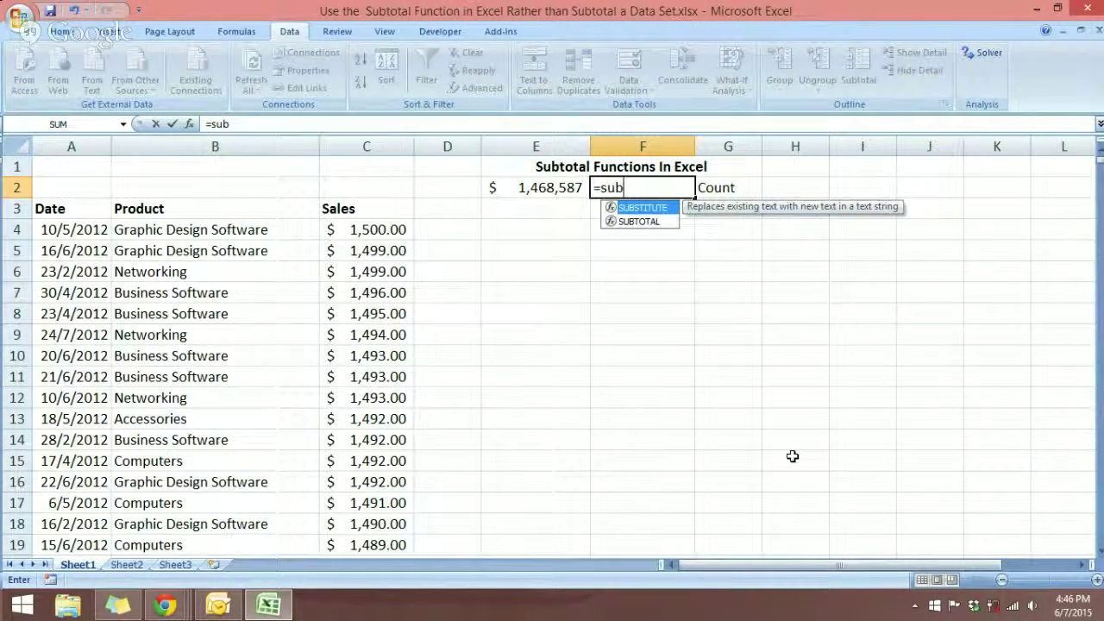
pyautogui.press('Down')
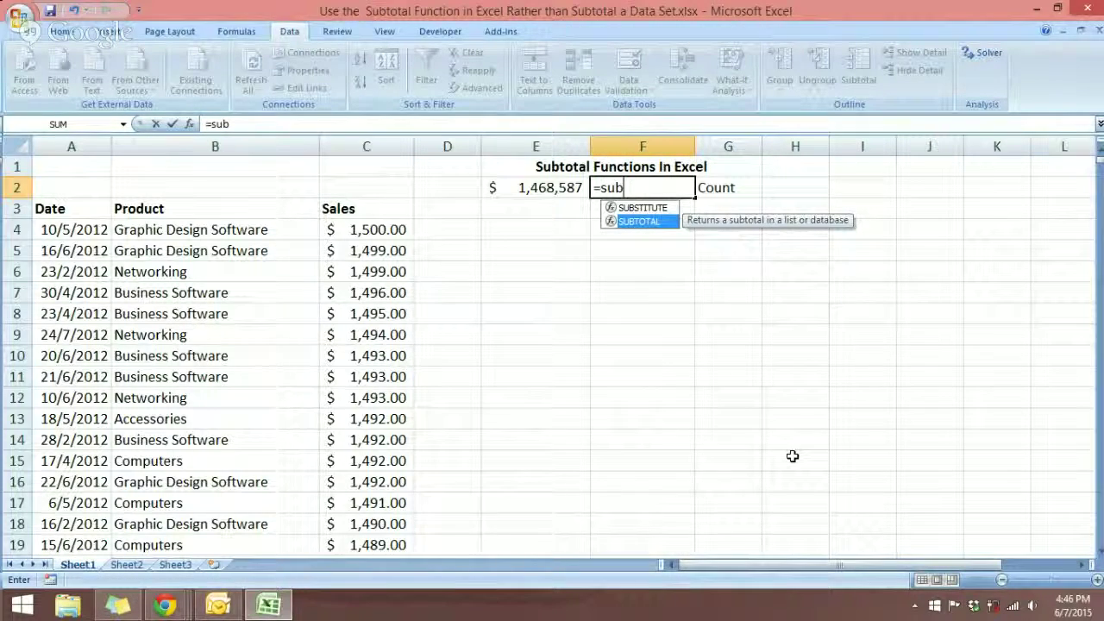
pyautogui.press('Up')
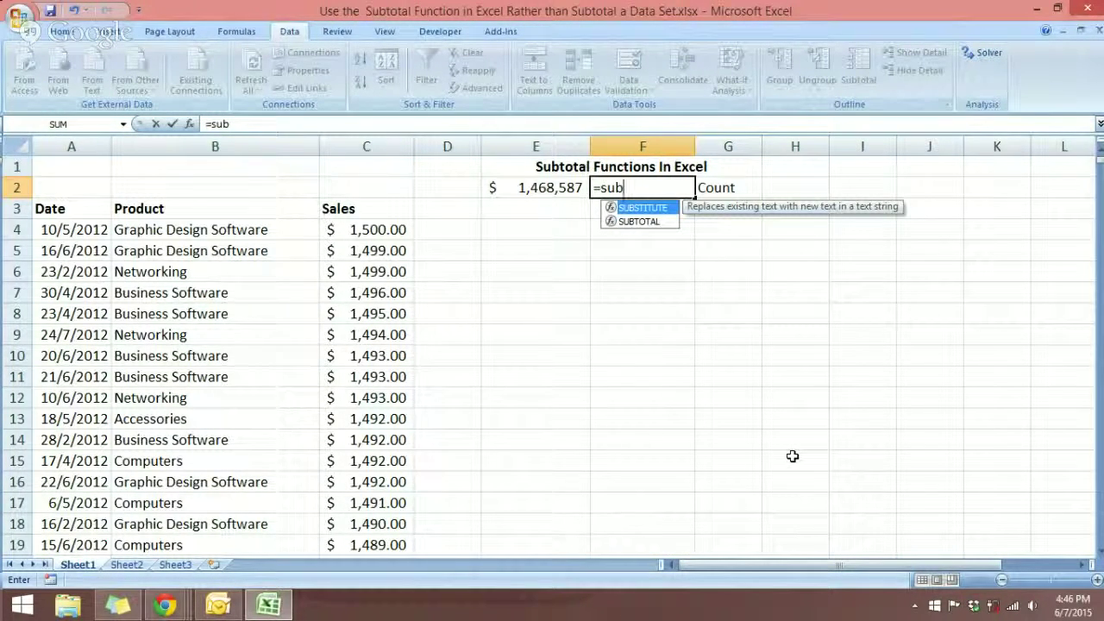
pyautogui.click(645, 226)
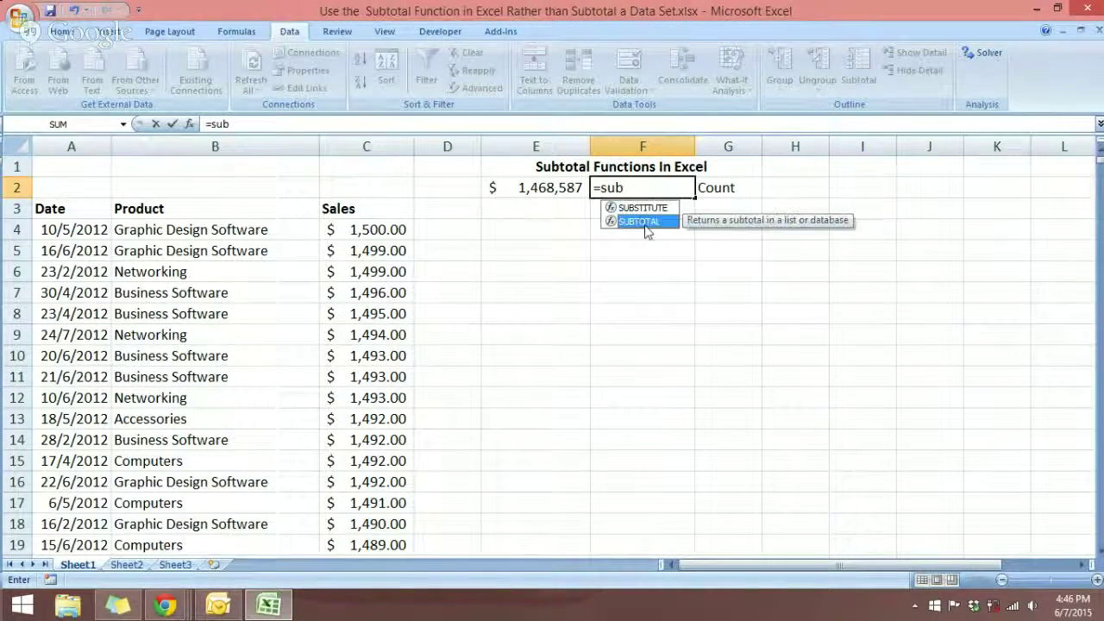
pyautogui.press('Up')
pyautogui.click(645, 224)
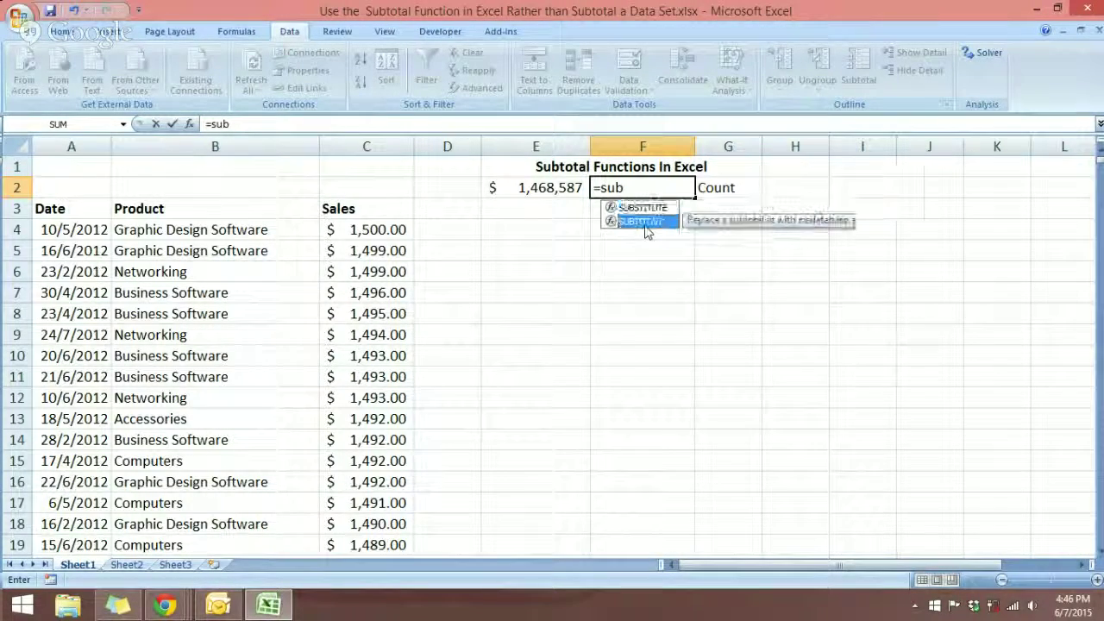
pyautogui.doubleClick(645, 224)
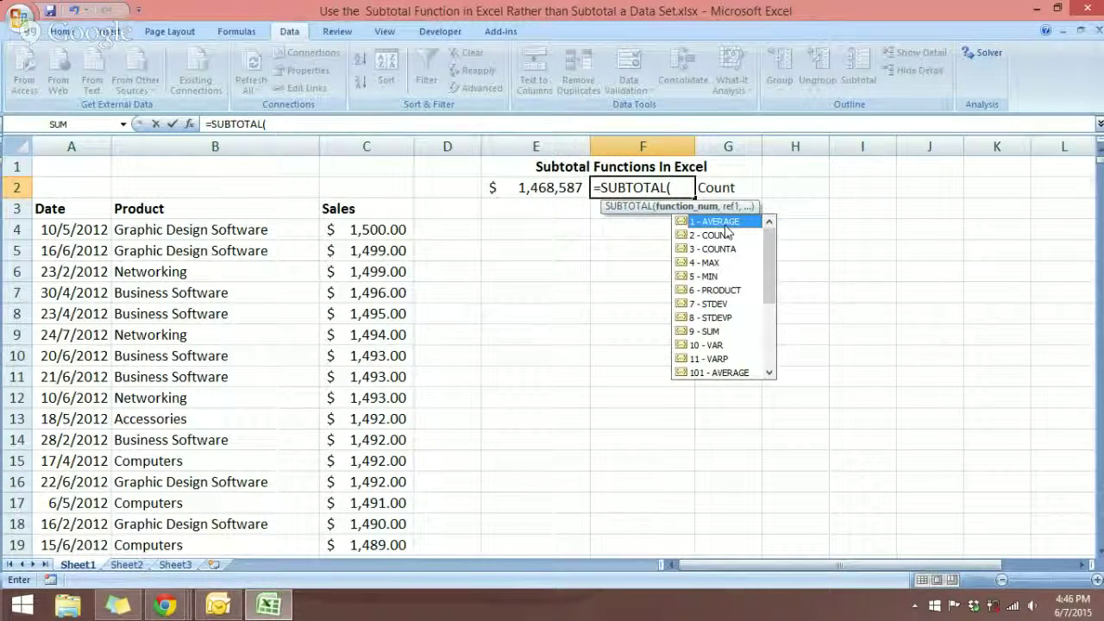
# Complete F2 as =SUBTOTAL(1,Sales) using the pasted Sales name, showing $1,476
pyautogui.write('1,')
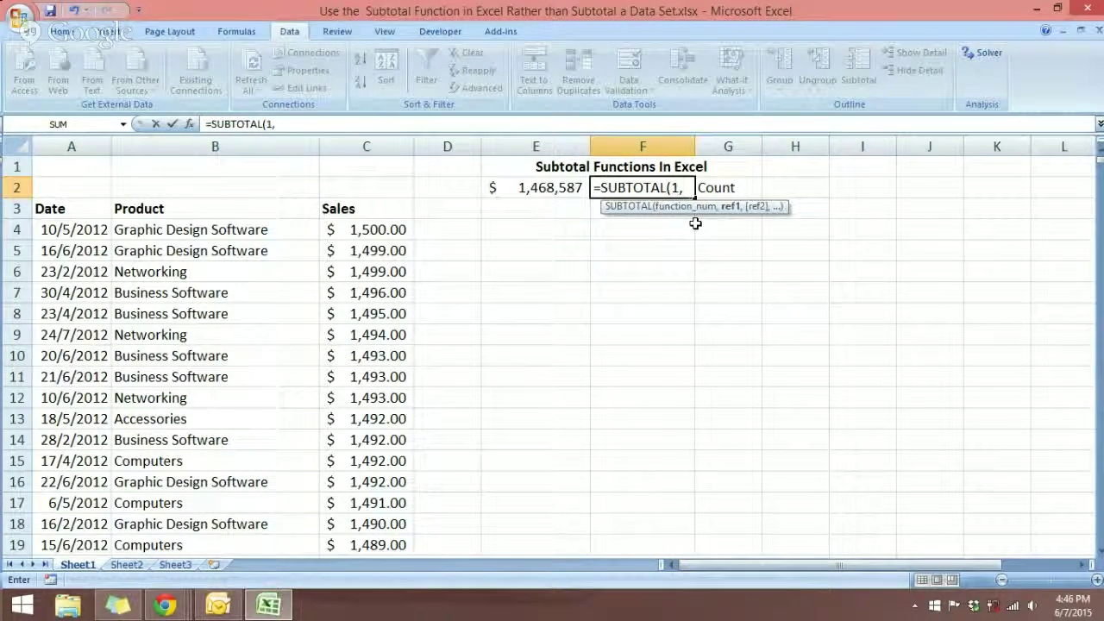
pyautogui.press('F3')
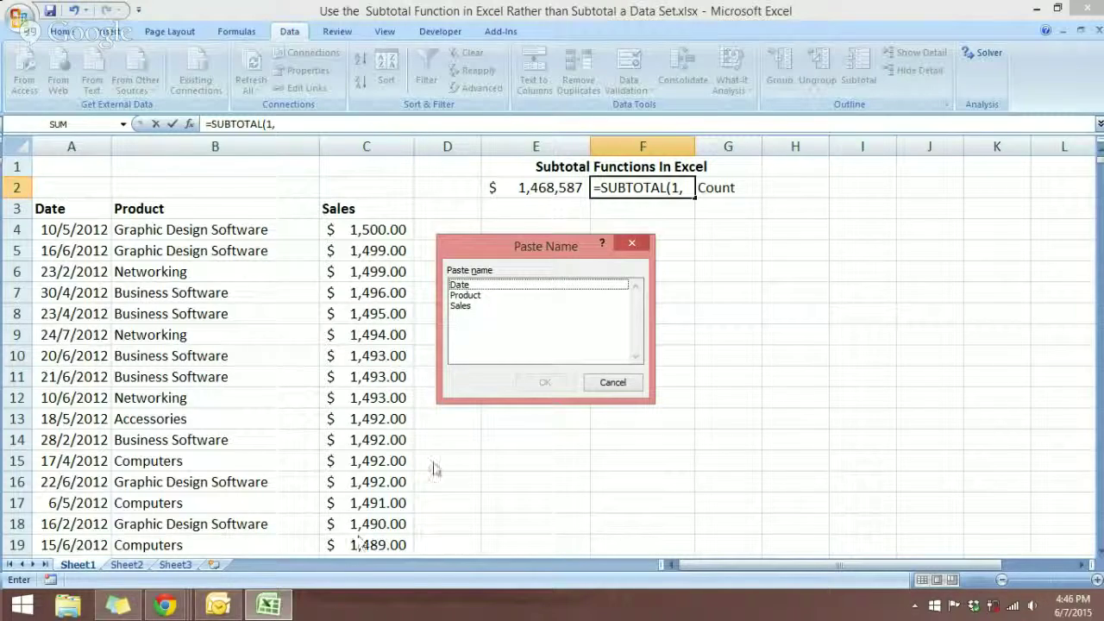
pyautogui.click(458, 306)
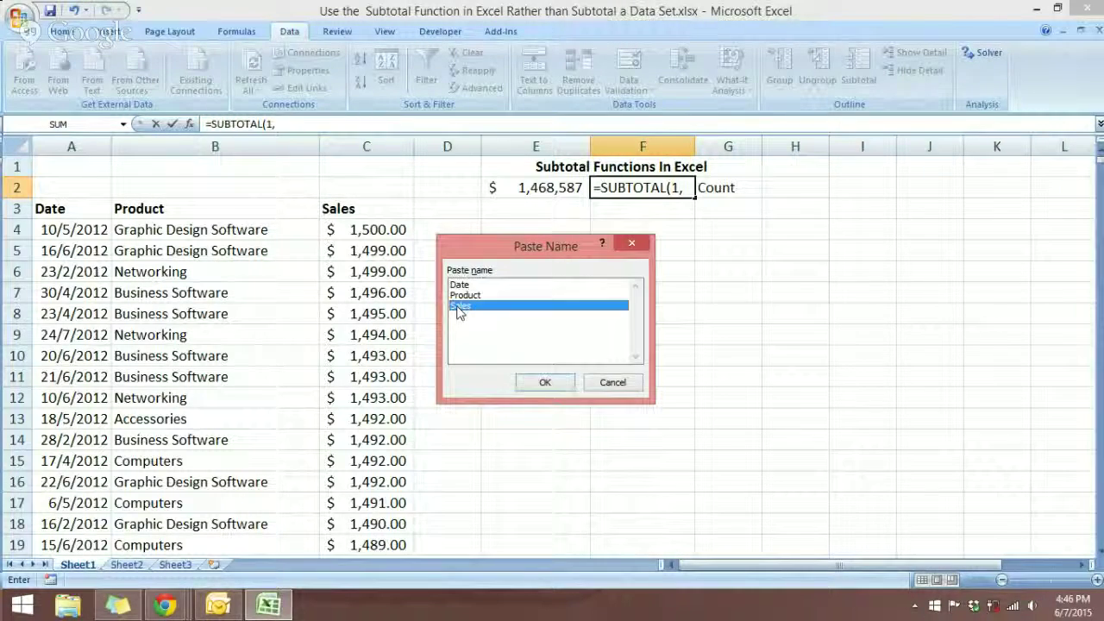
pyautogui.click(545, 382)
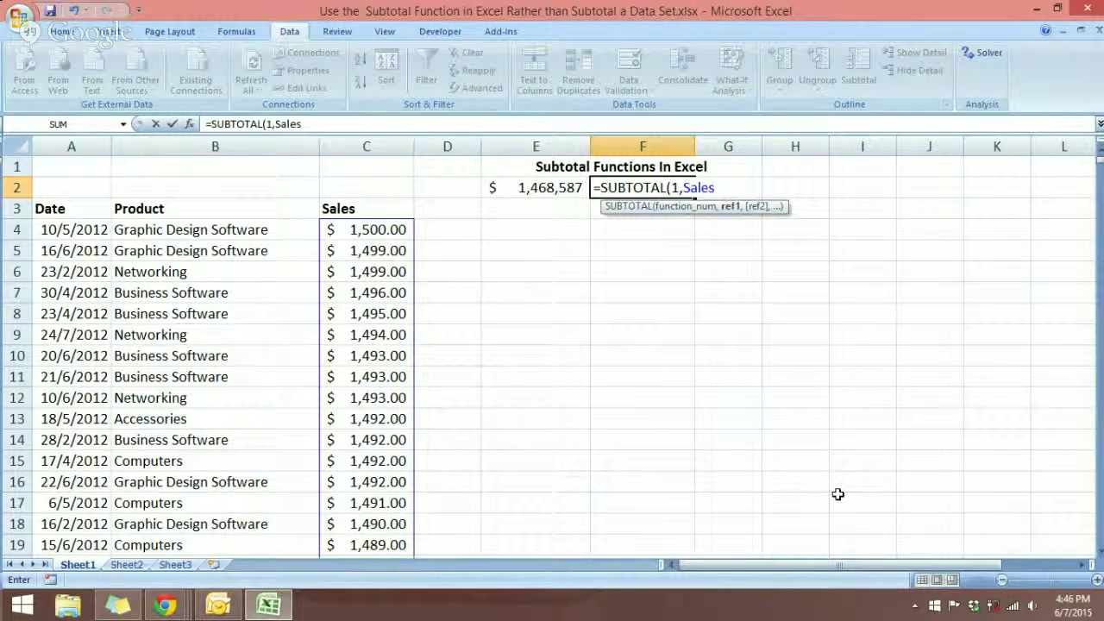
pyautogui.write(')')
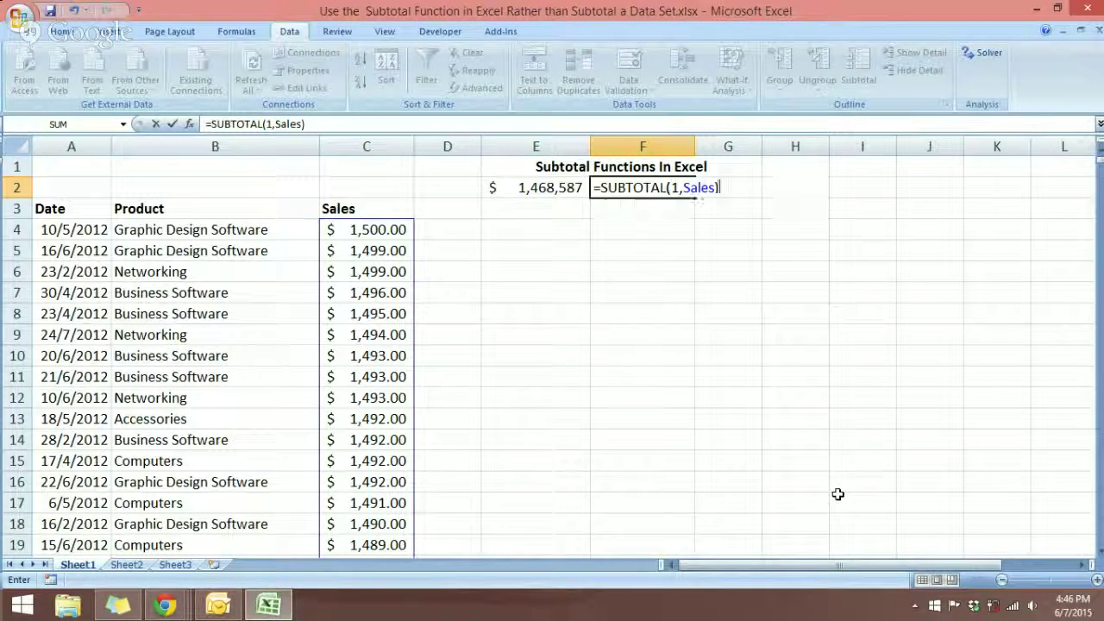
pyautogui.press('Return')
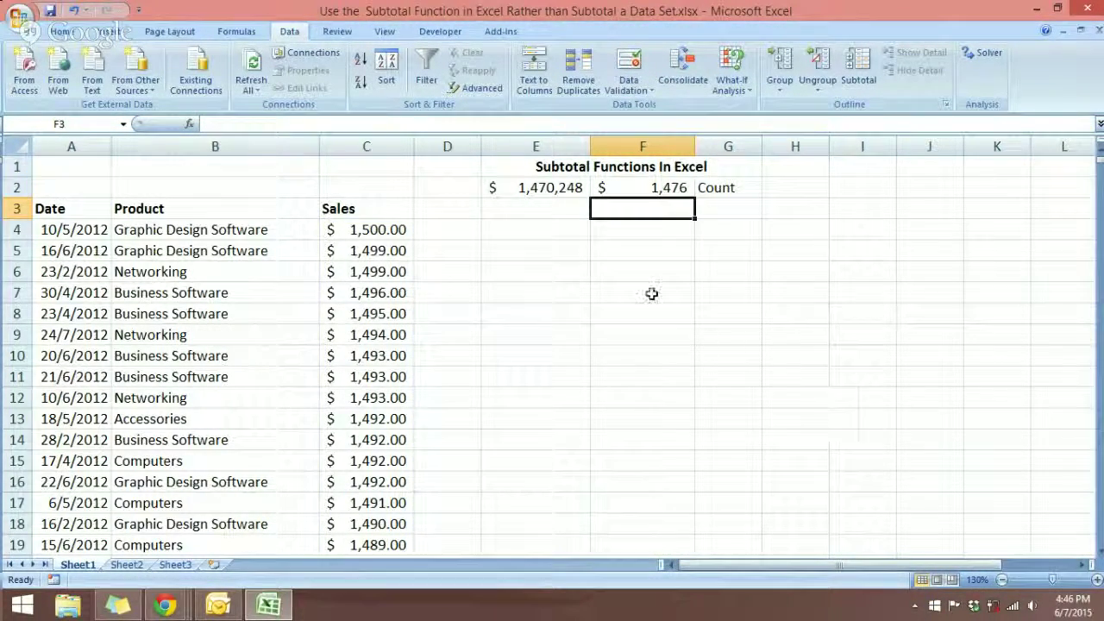
# Turn on table filters and show only Computers and Networking in the Product column
pyautogui.click(661, 189)
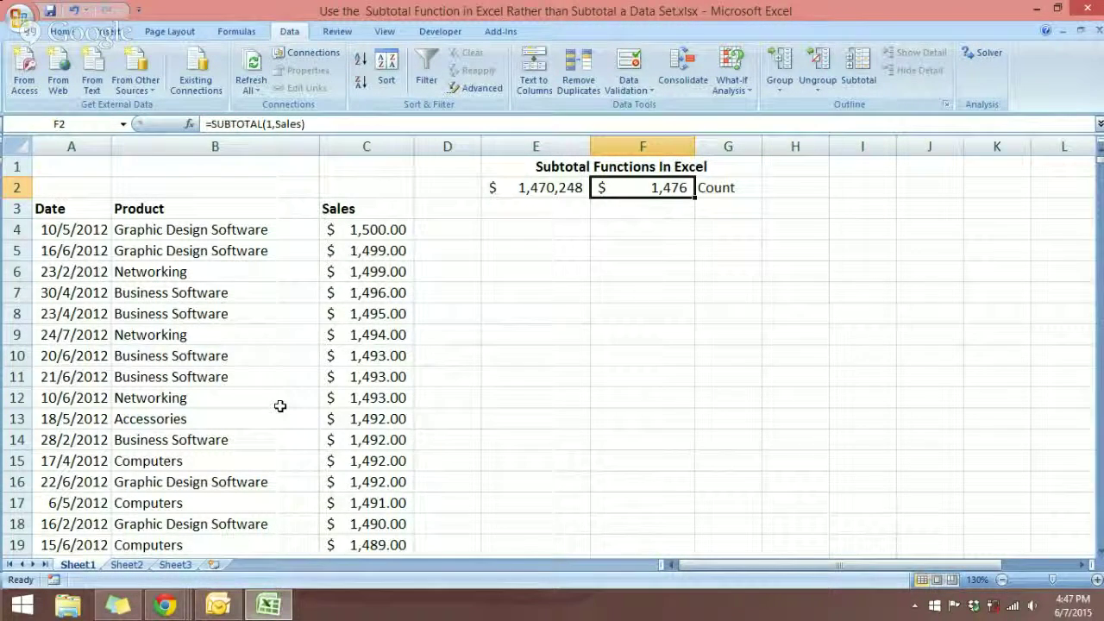
pyautogui.click(293, 229)
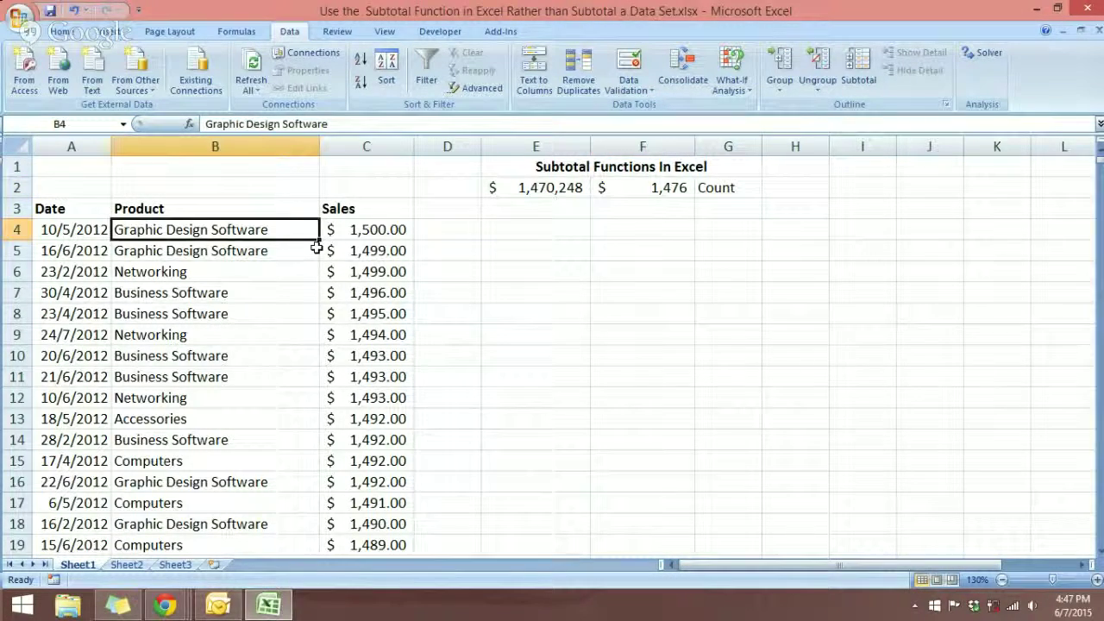
pyautogui.hotkey('ctrl', 'shift', 'l')
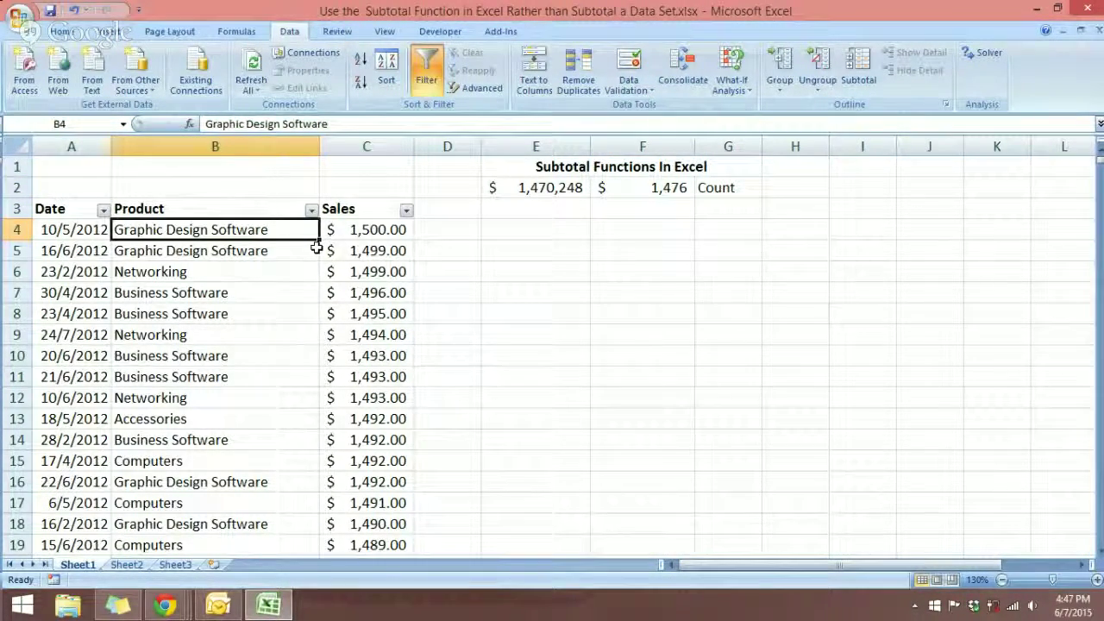
pyautogui.click(312, 211)
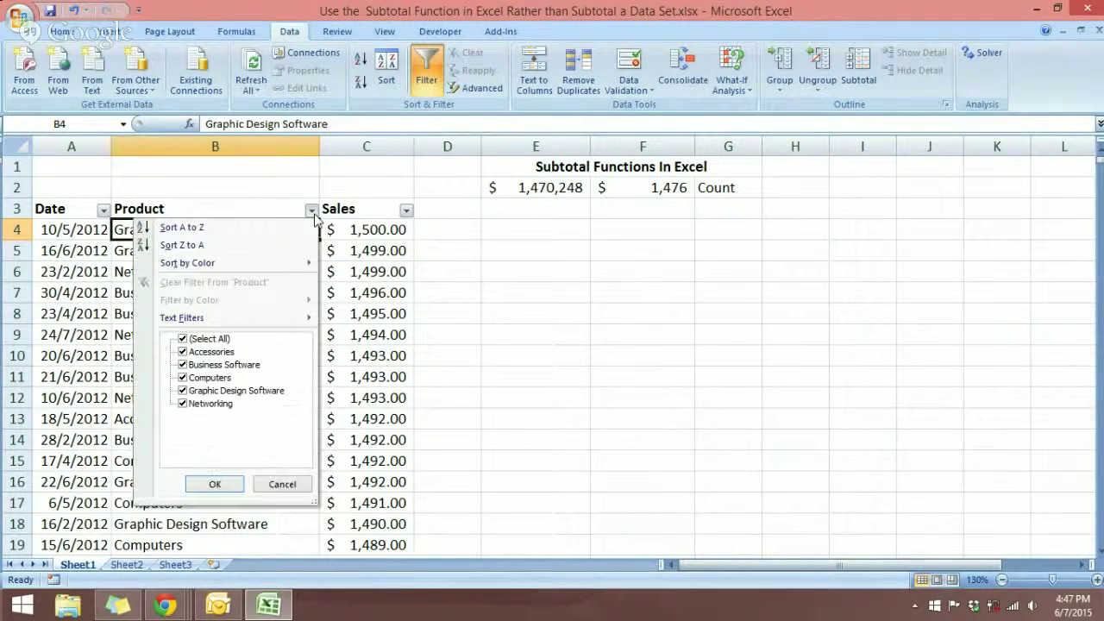
pyautogui.click(182, 339)
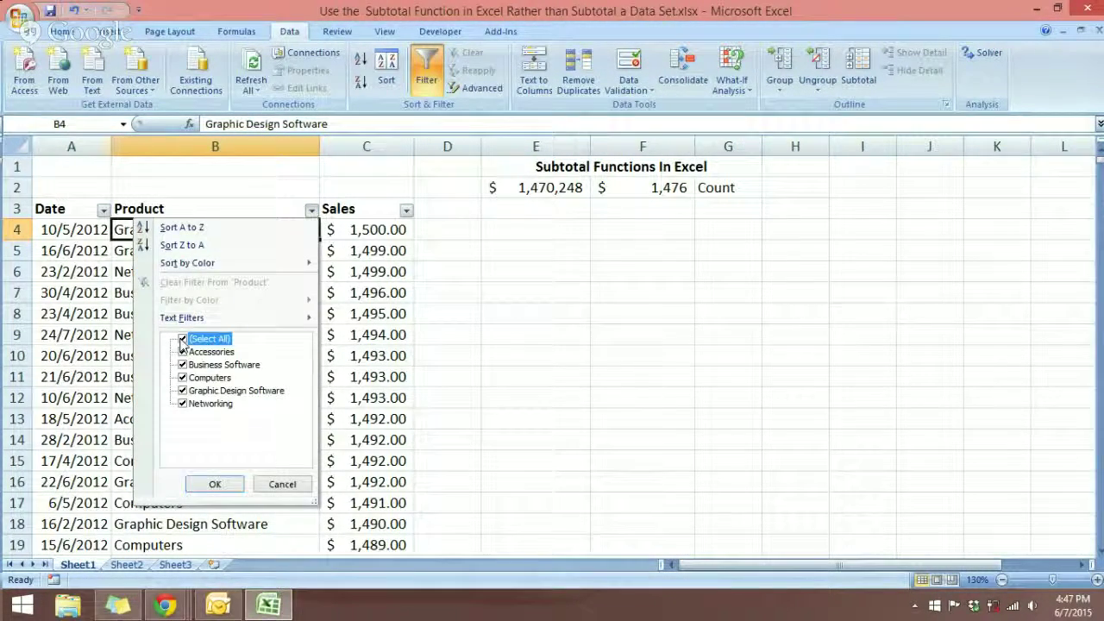
pyautogui.click(182, 378)
pyautogui.click(182, 404)
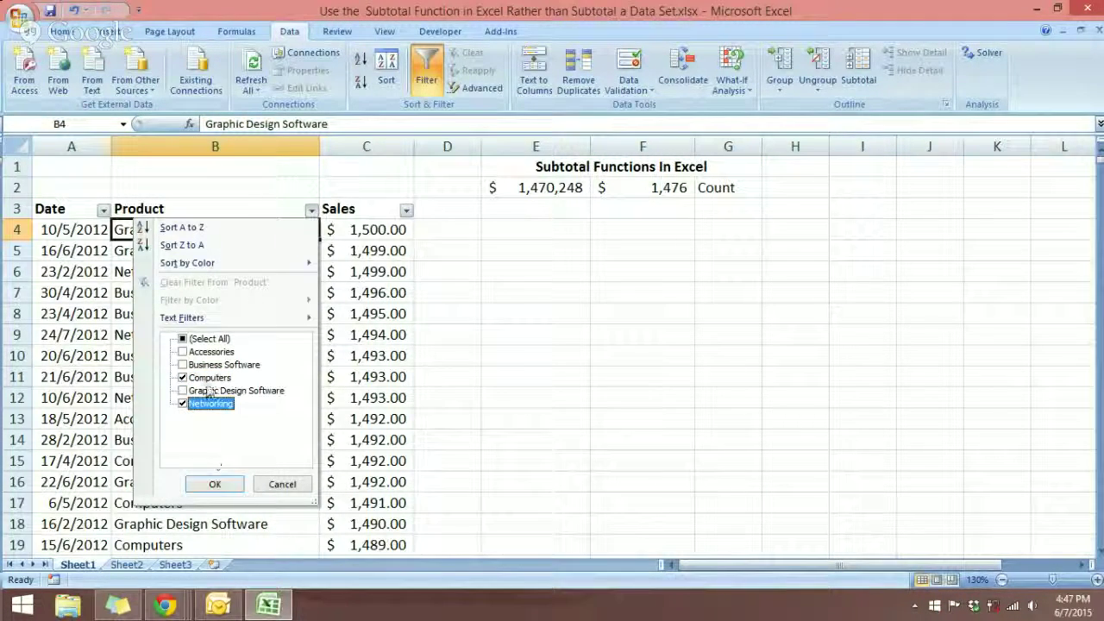
pyautogui.click(215, 484)
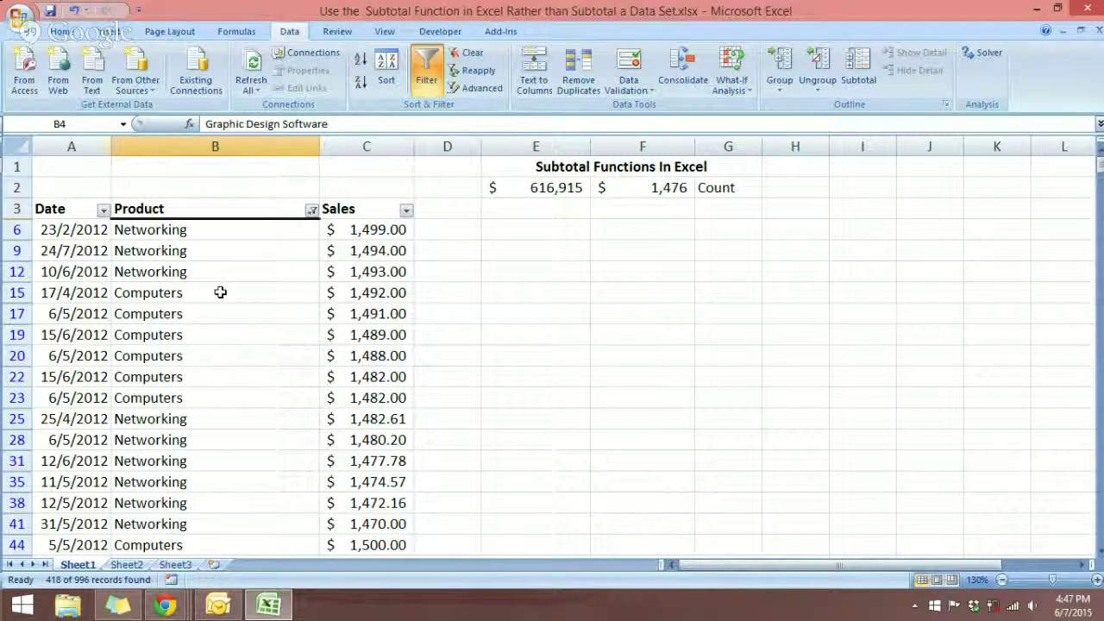
# Filter the Date column to February only
pyautogui.click(103, 211)
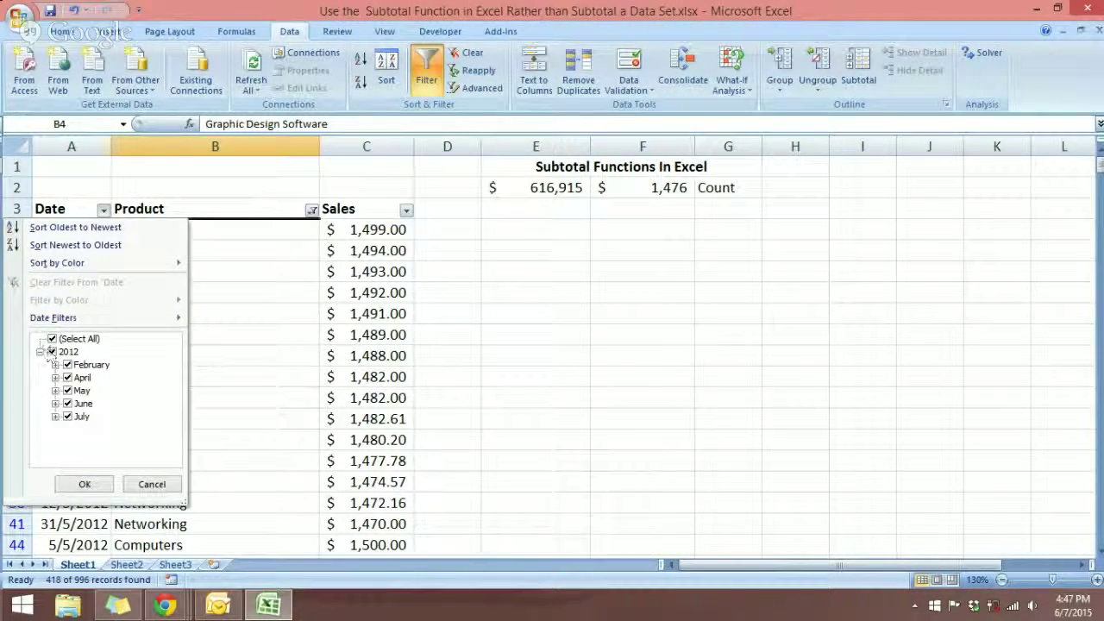
pyautogui.click(51, 339)
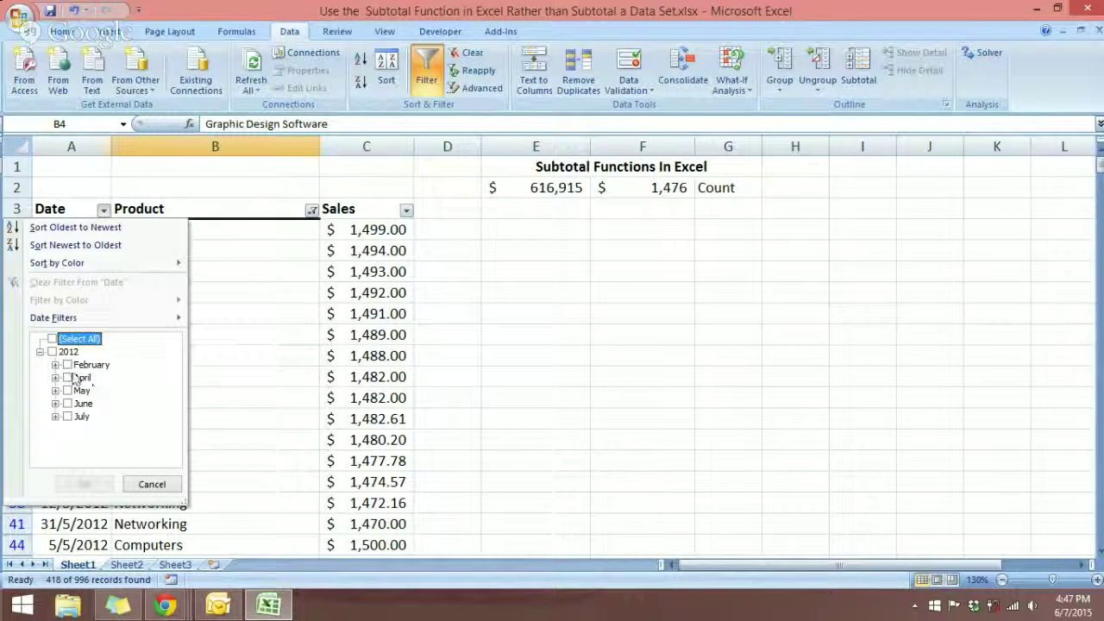
pyautogui.click(68, 365)
pyautogui.click(84, 484)
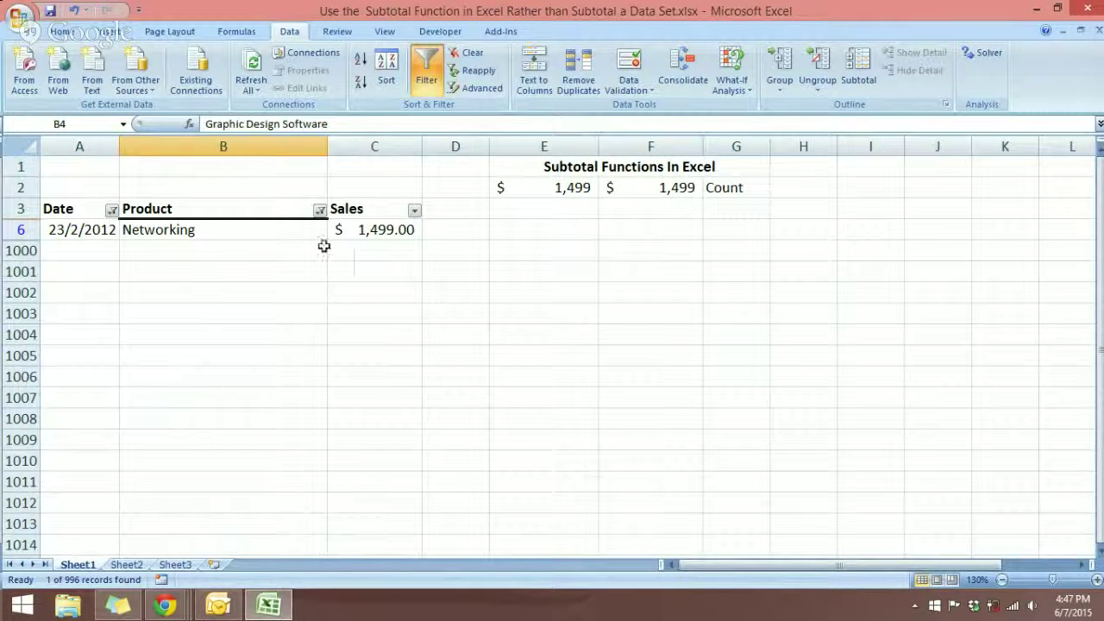
# Change the Date filter to May and June, leaving 414 records
pyautogui.click(111, 210)
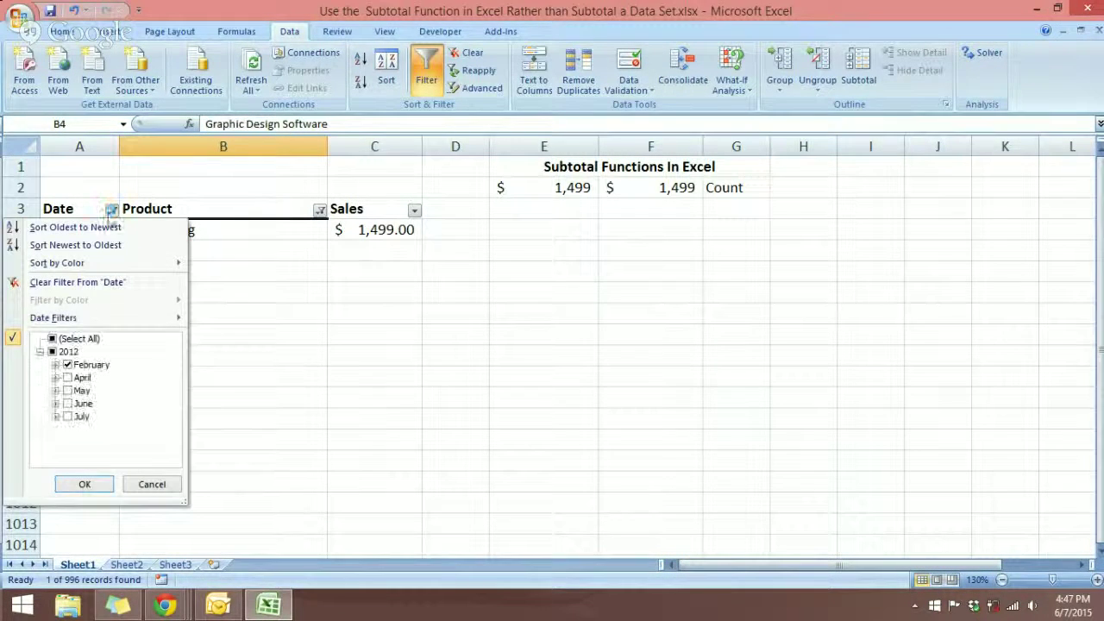
pyautogui.click(68, 364)
pyautogui.click(68, 390)
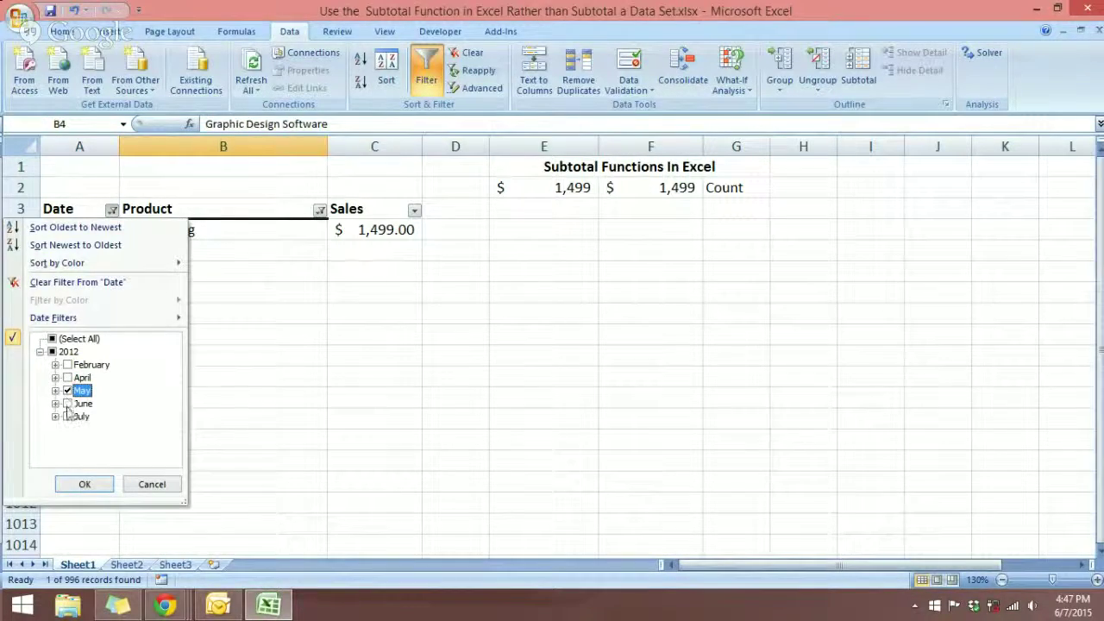
pyautogui.click(67, 404)
pyautogui.click(84, 484)
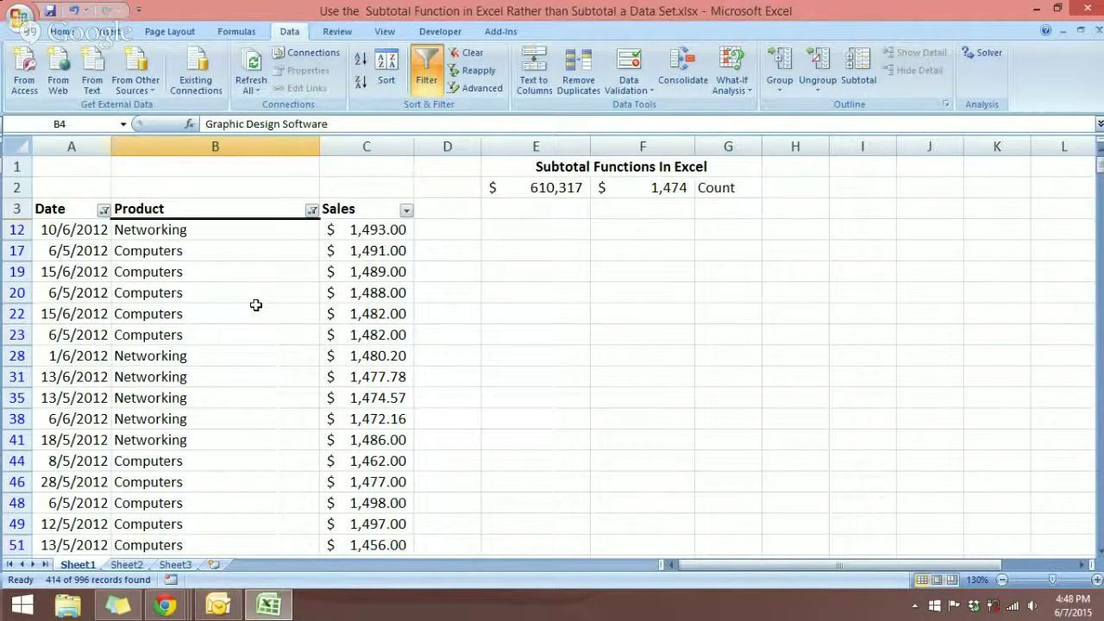
# Turn off the table filters so all rows show, then select cell G2
pyautogui.click(524, 288)
pyautogui.click(233, 293)
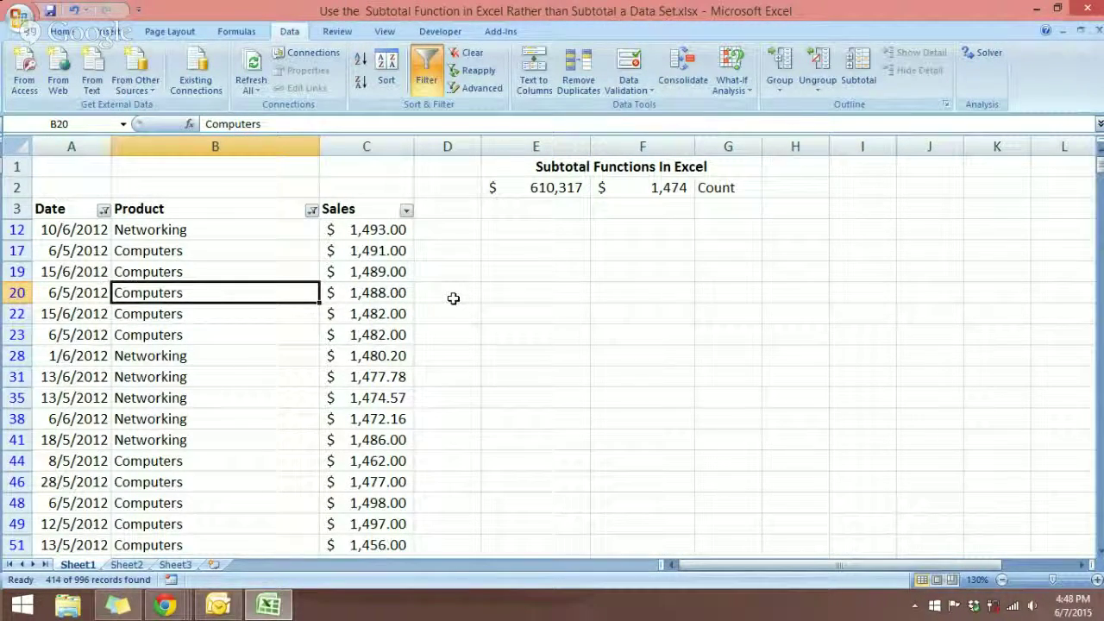
pyautogui.hotkey('ctrl', 'shift', 'l')
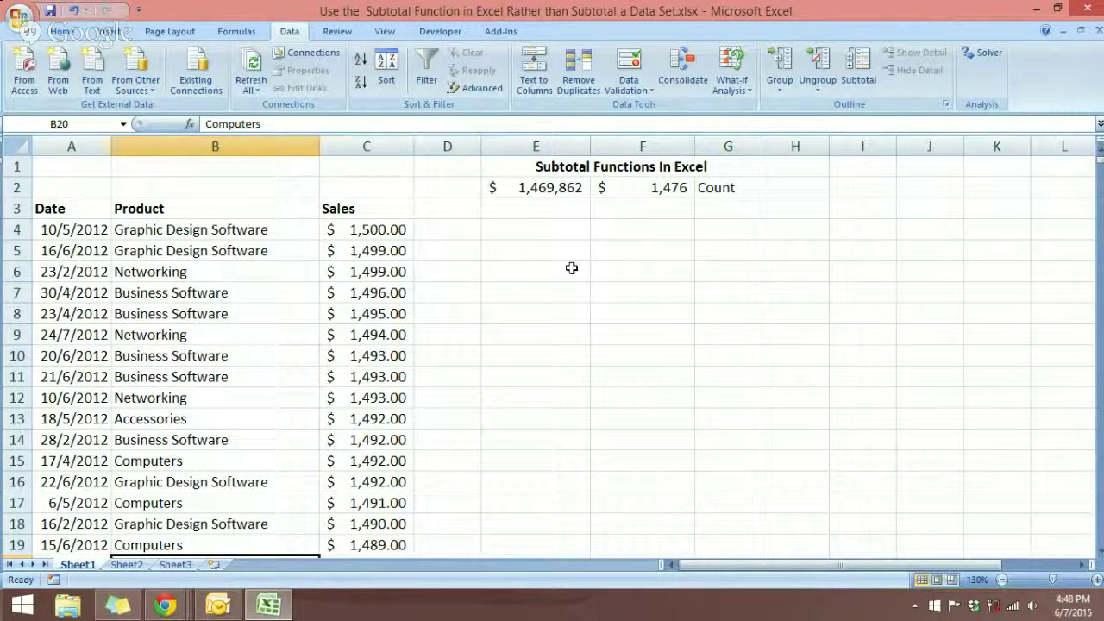
pyautogui.click(669, 270)
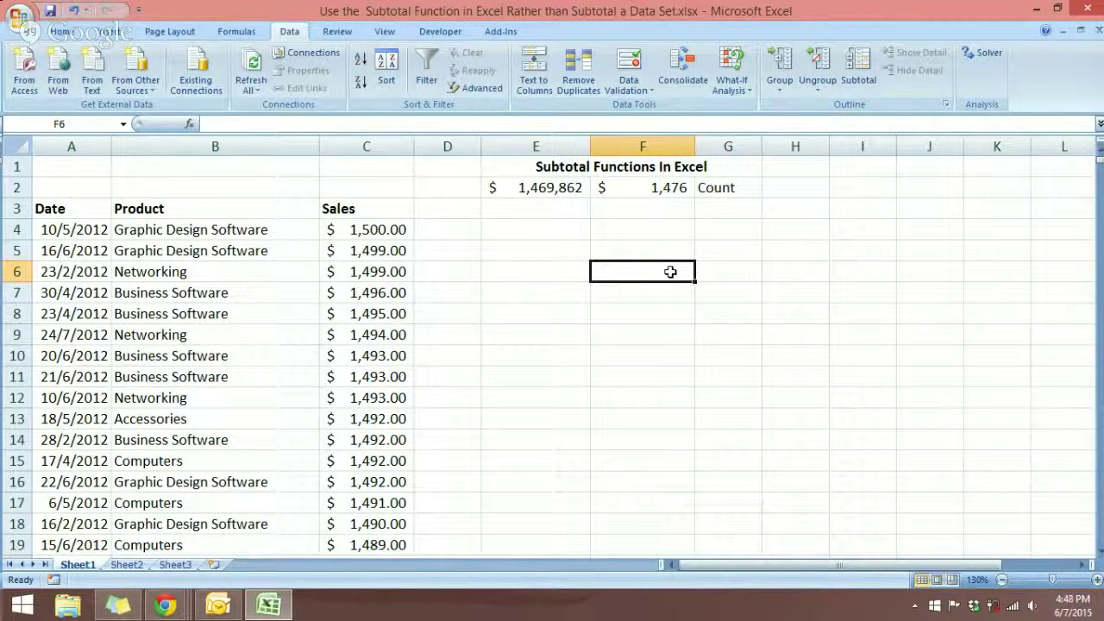
pyautogui.click(747, 189)
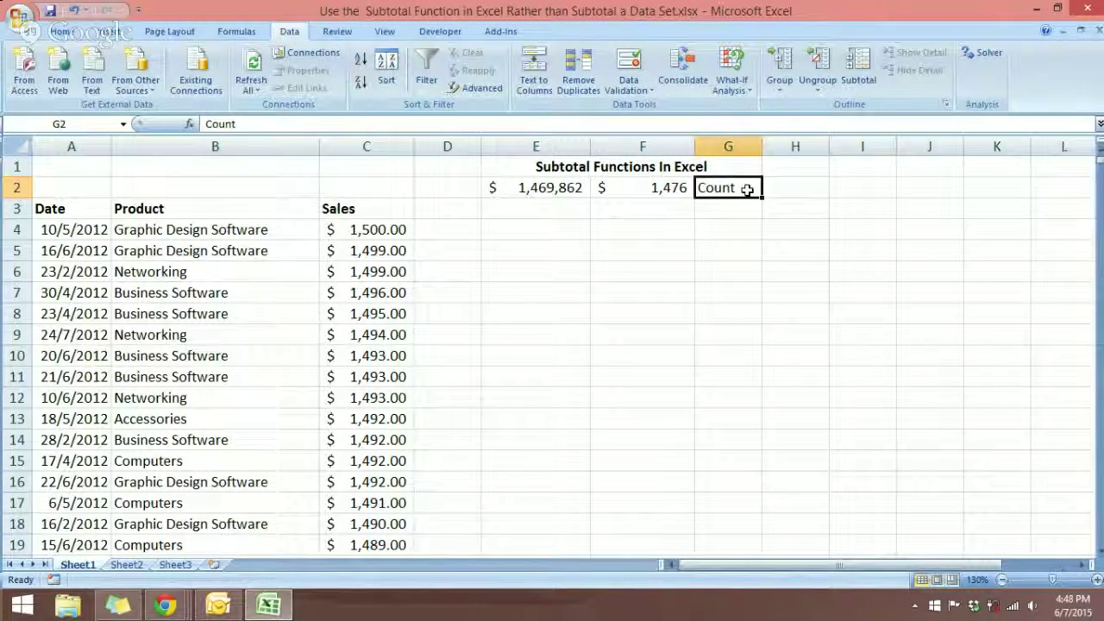
# Enter =SUBTOTAL(2,Sales) in G2 with the COUNT option, showing 996
pyautogui.write('=')
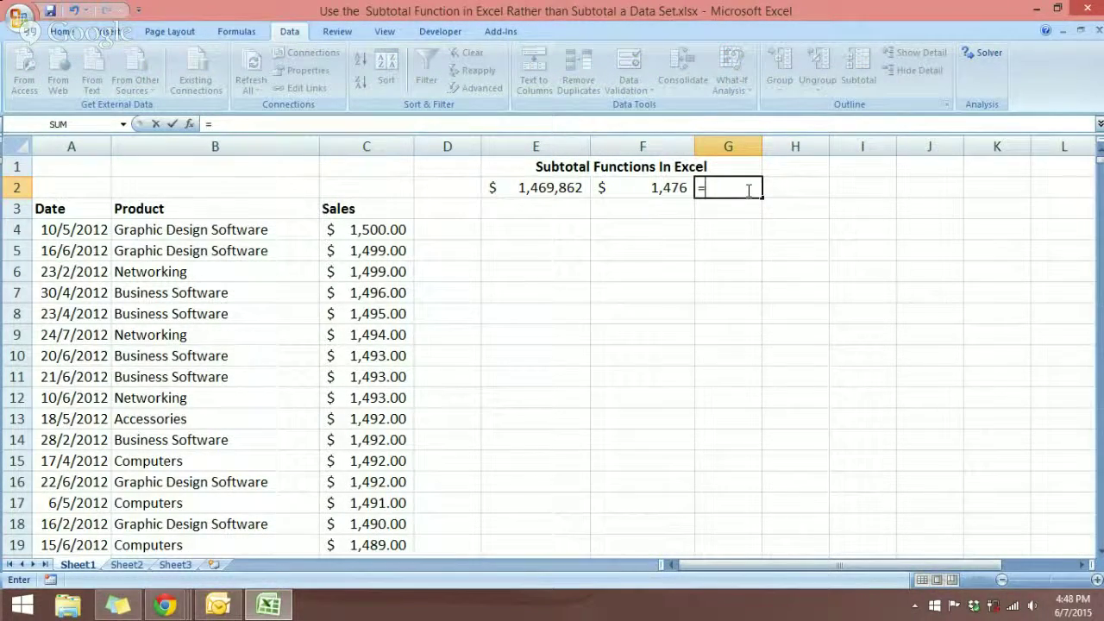
pyautogui.write('sub')
pyautogui.press('Down')
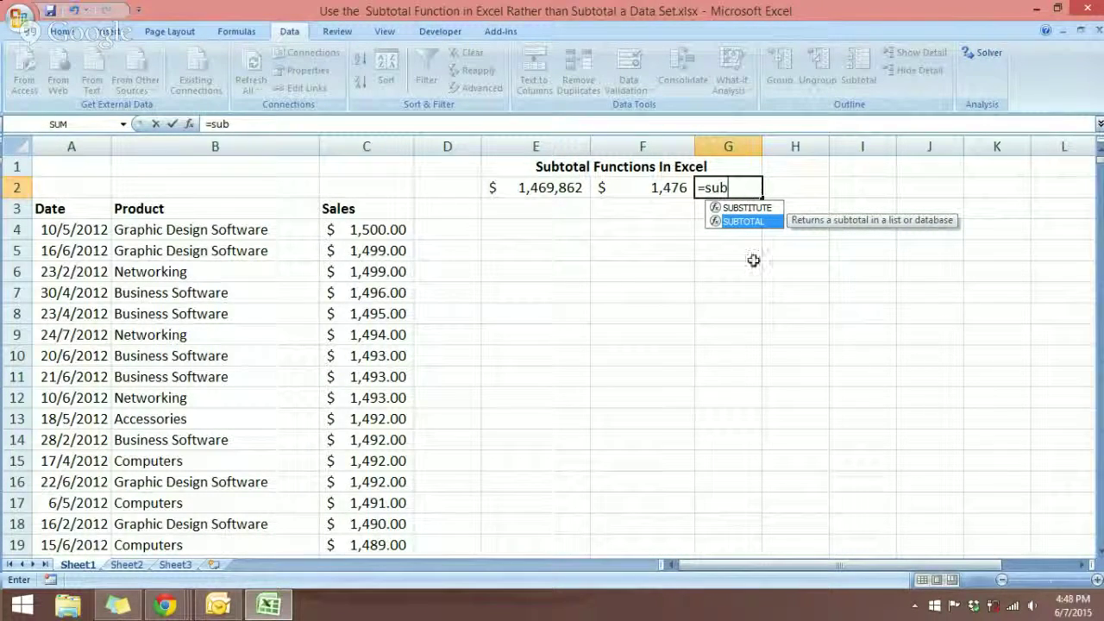
pyautogui.press('Tab')
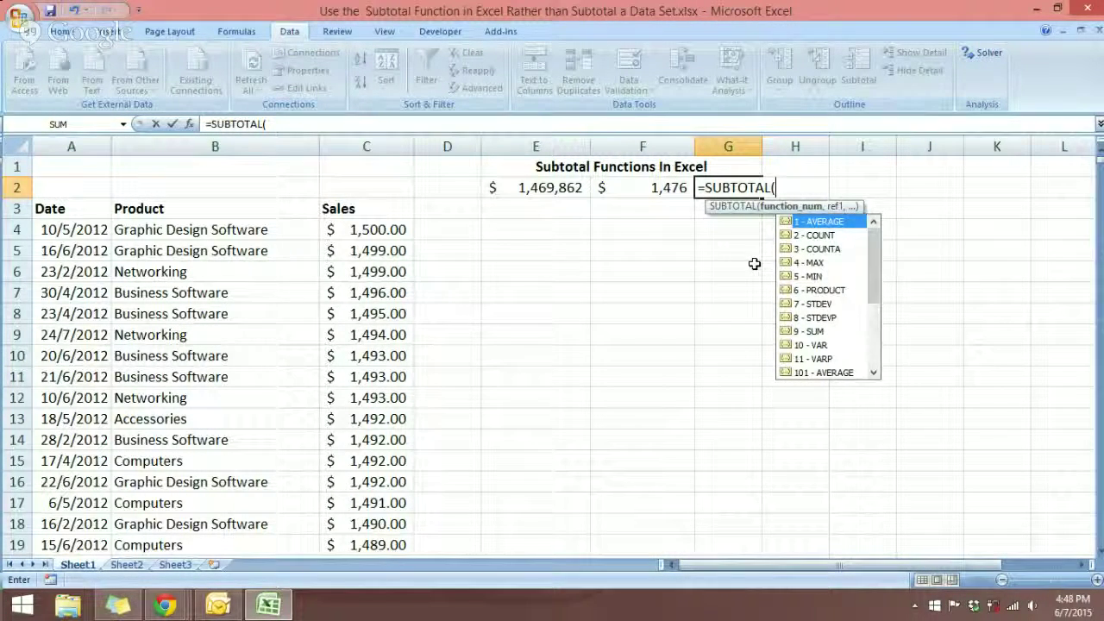
pyautogui.doubleClick(817, 235)
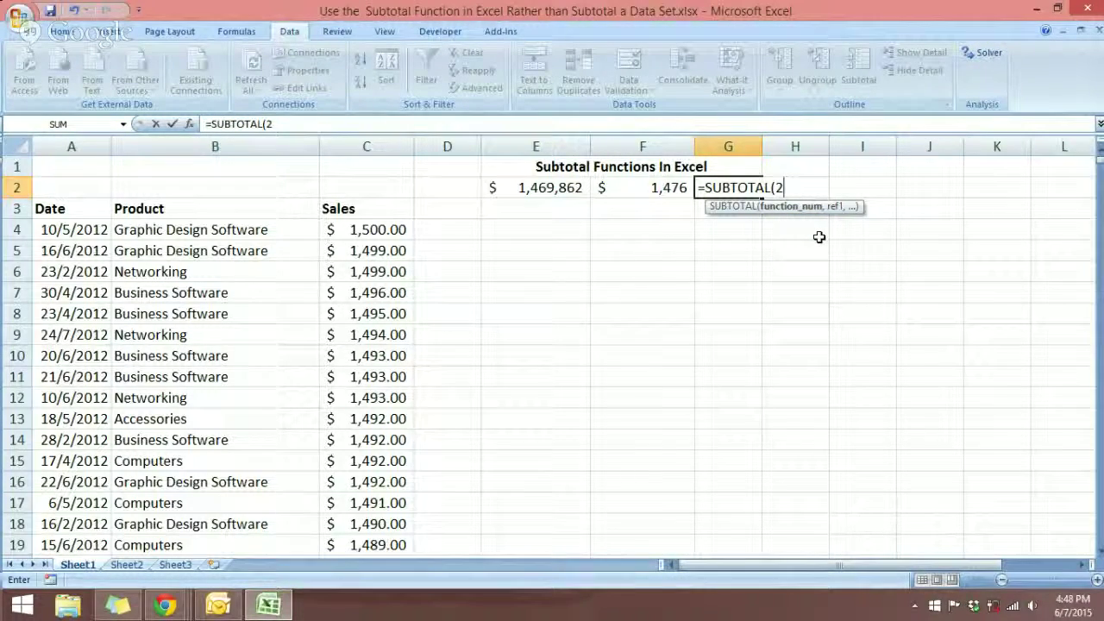
pyautogui.write(',')
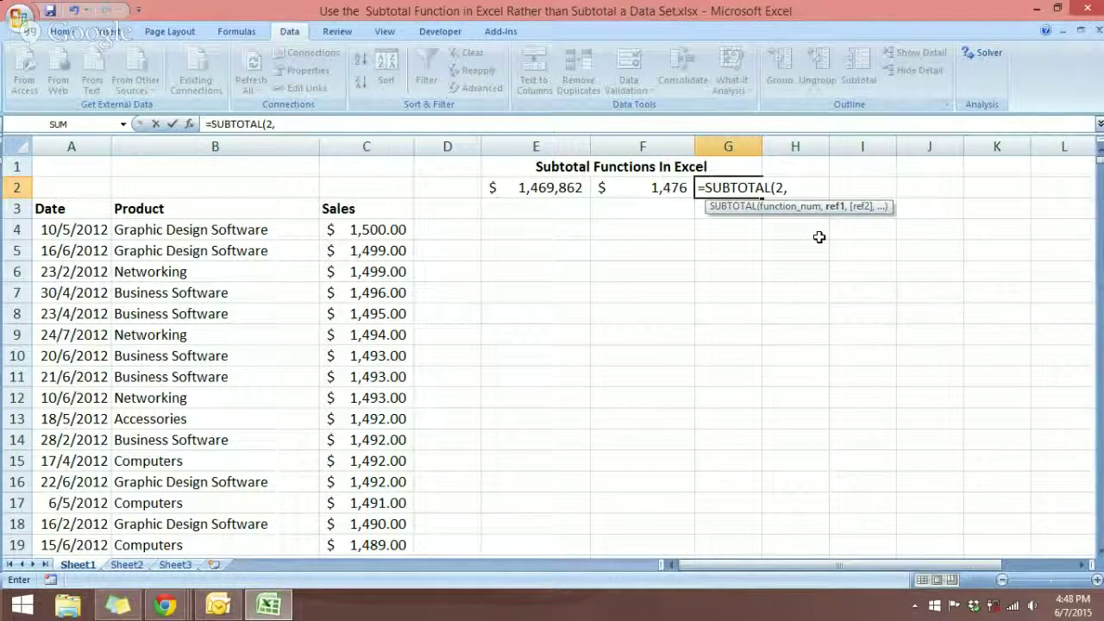
pyautogui.press('F3')
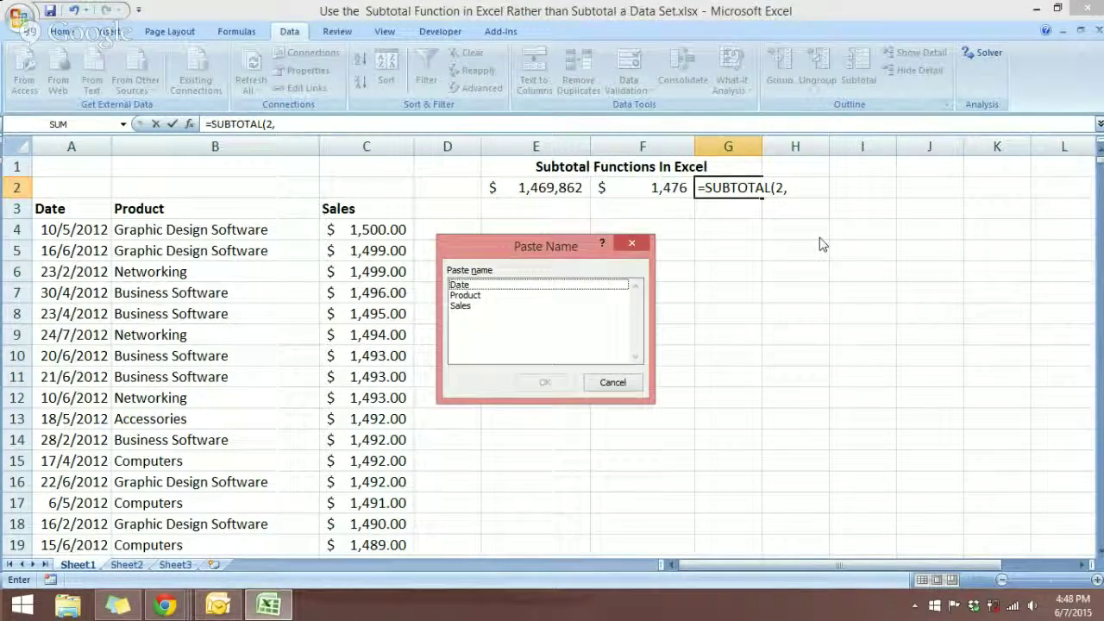
pyautogui.click(459, 305)
pyautogui.click(544, 382)
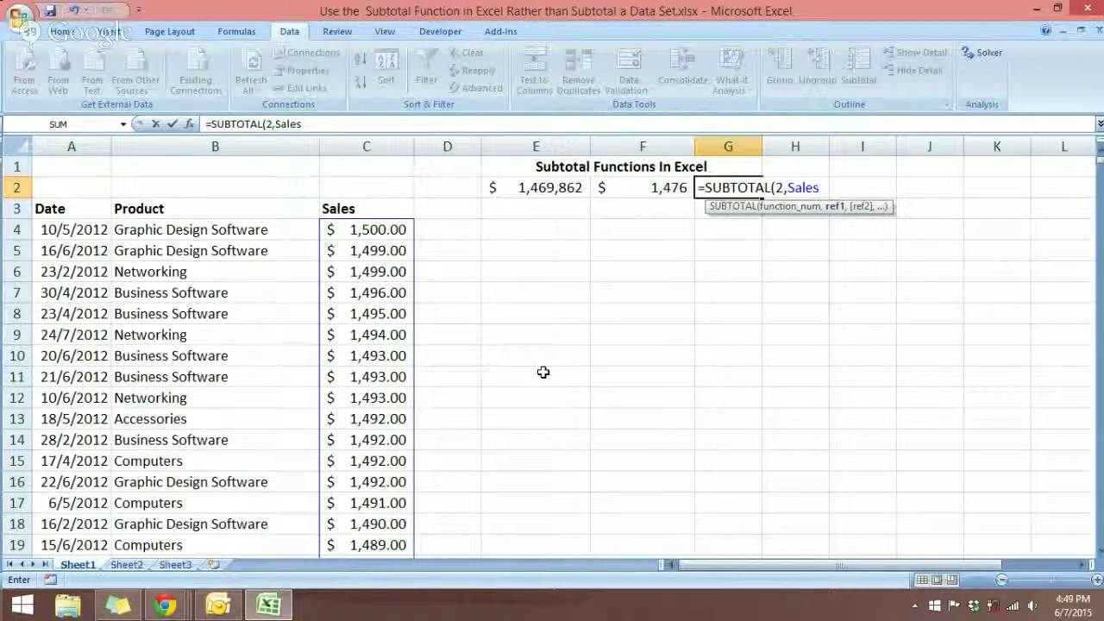
pyautogui.write(')')
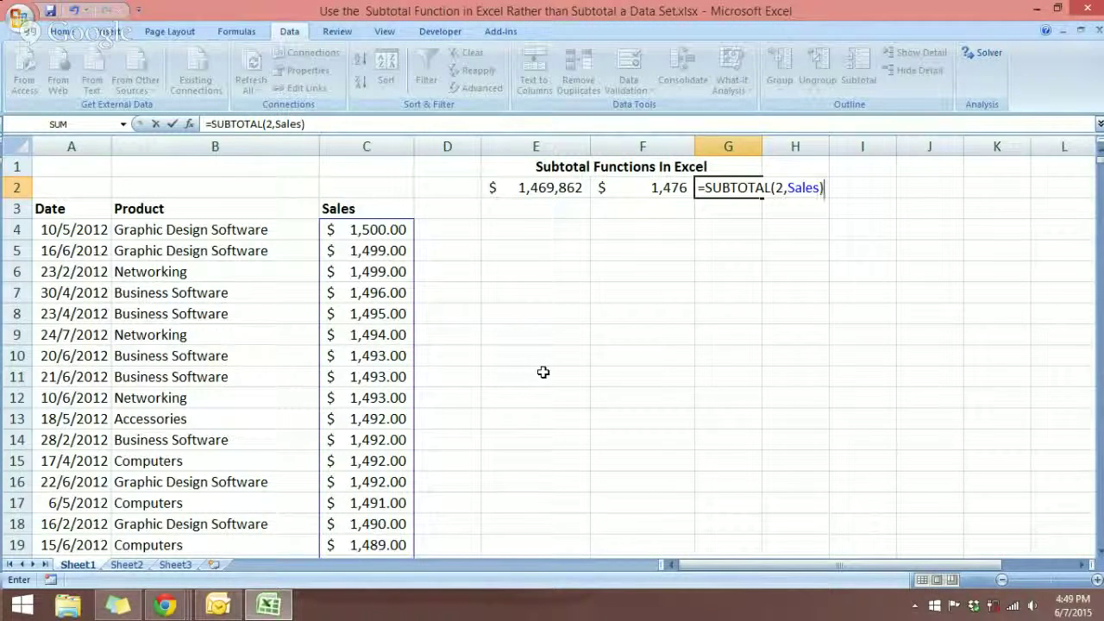
pyautogui.press('Return')
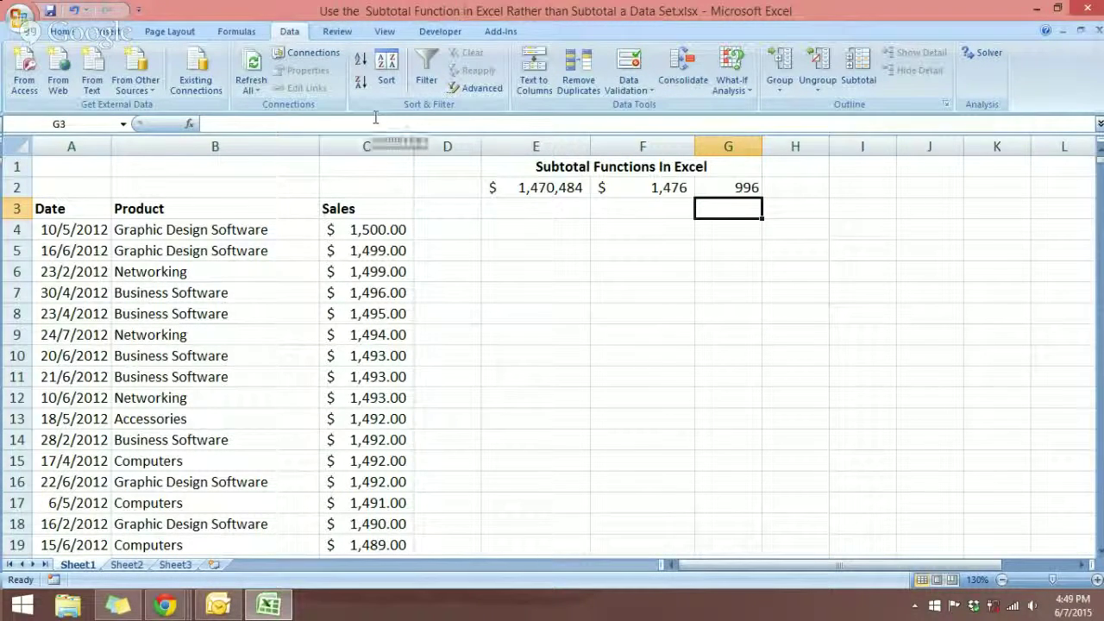
# Filter the table's Product column to Graphic Design Software only, showing 142 records
pyautogui.hotkey('ctrl', 'shift', 'l')
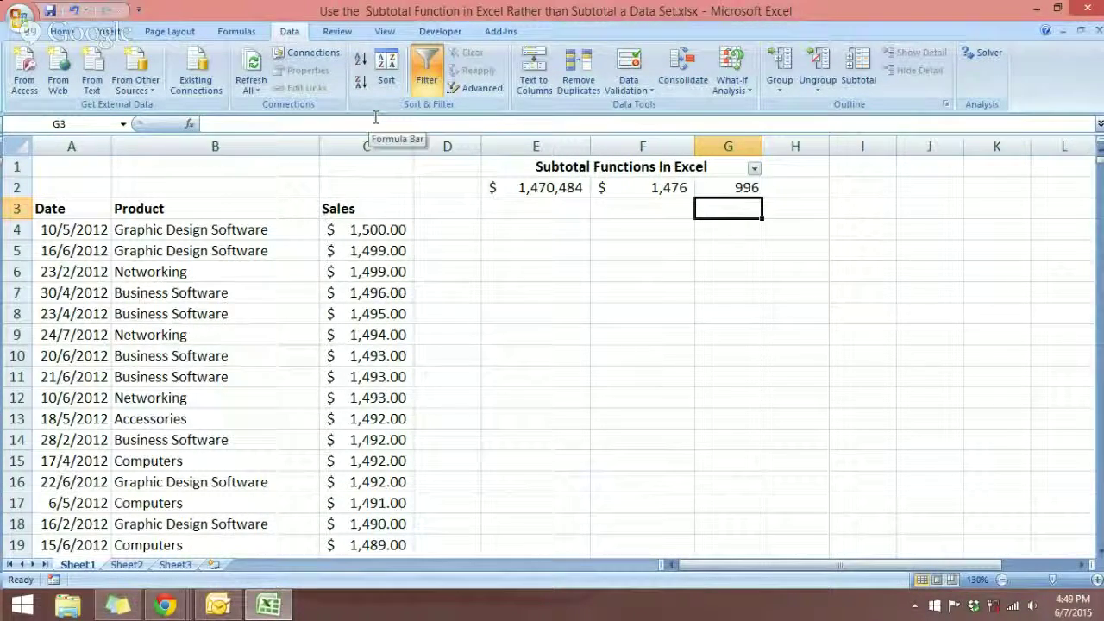
pyautogui.hotkey('ctrl', 'shift', 'l')
pyautogui.click(219, 244)
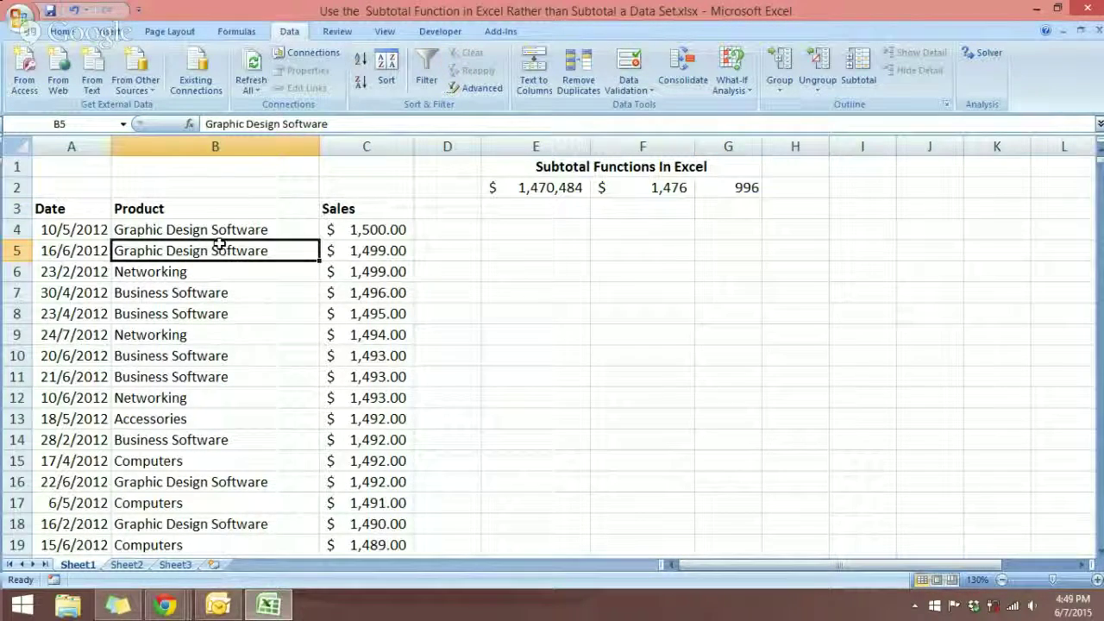
pyautogui.hotkey('ctrl', 'shift', 'l')
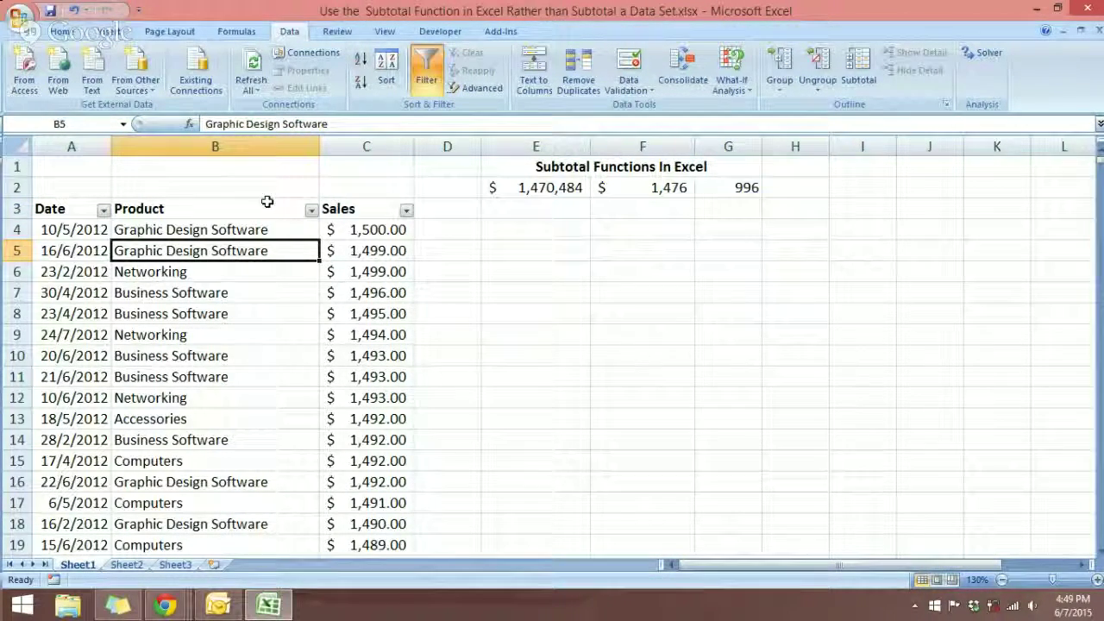
pyautogui.click(311, 210)
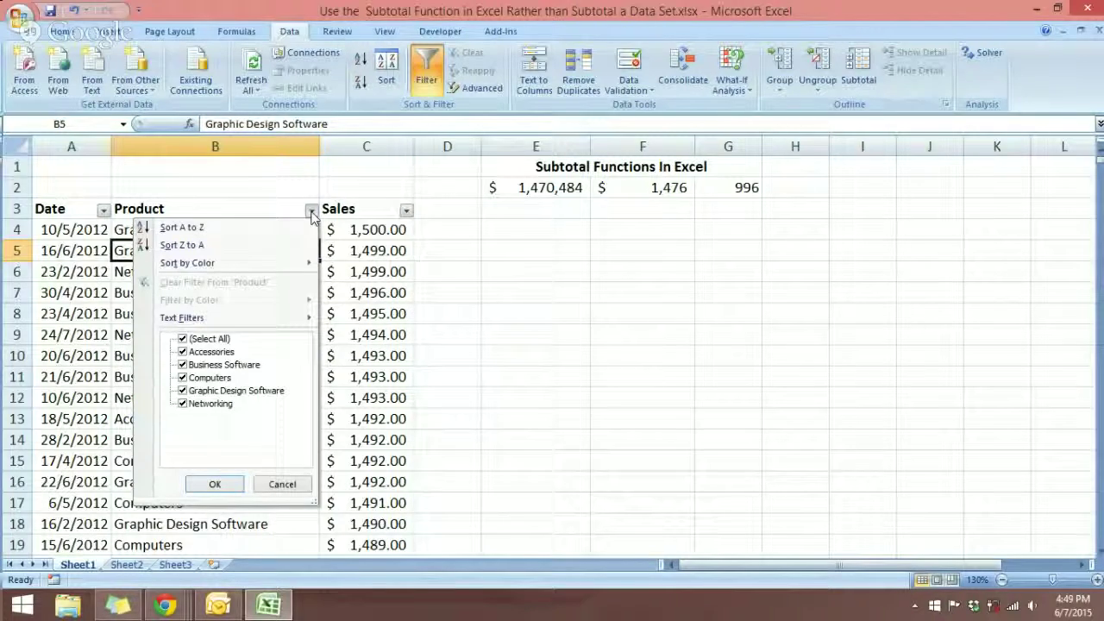
pyautogui.click(182, 340)
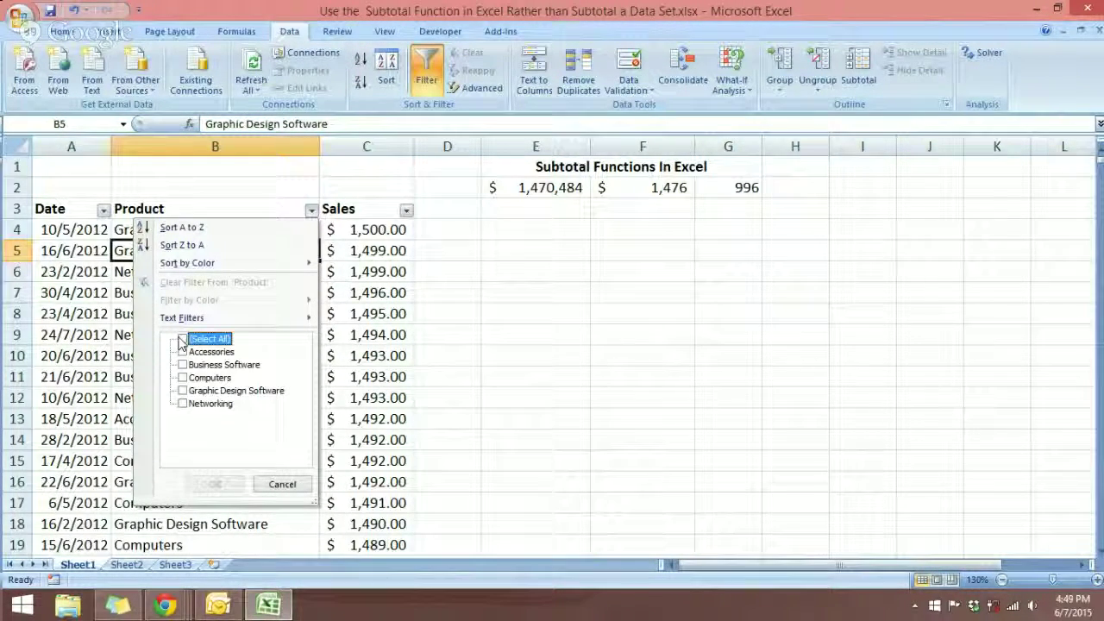
pyautogui.click(183, 392)
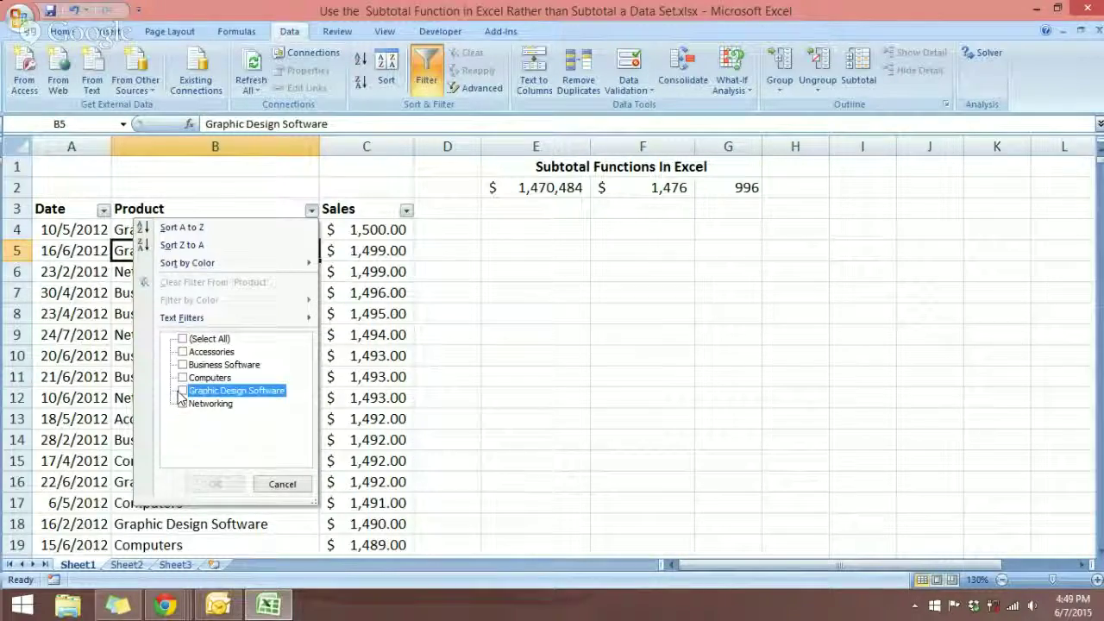
pyautogui.click(215, 484)
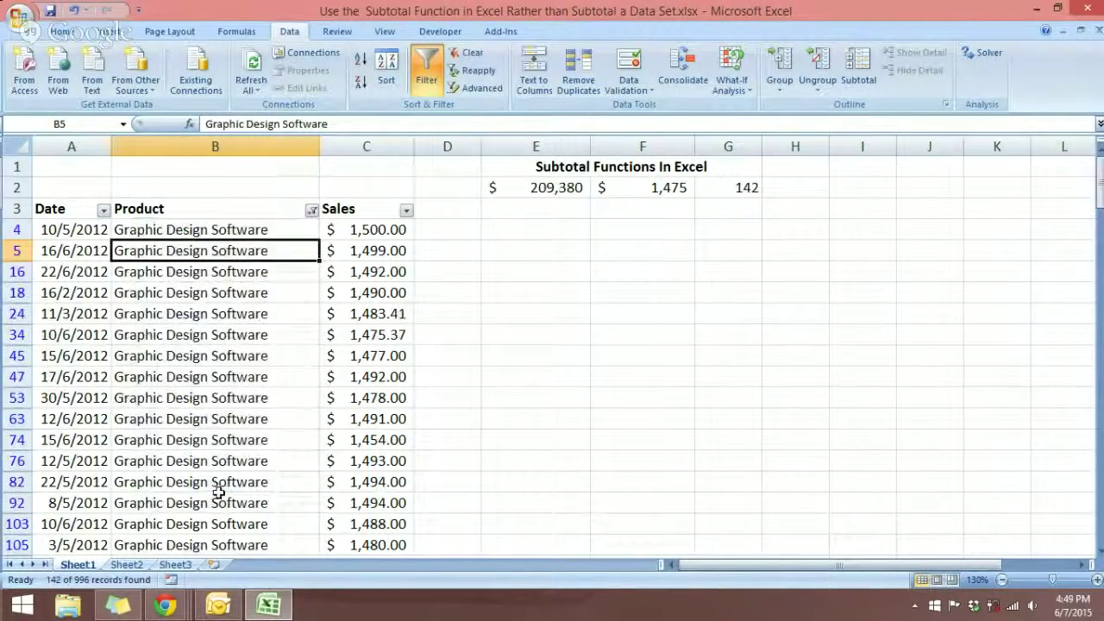
pyautogui.scroll(-2, 219, 390)
pyautogui.scroll(-12, 219, 390)
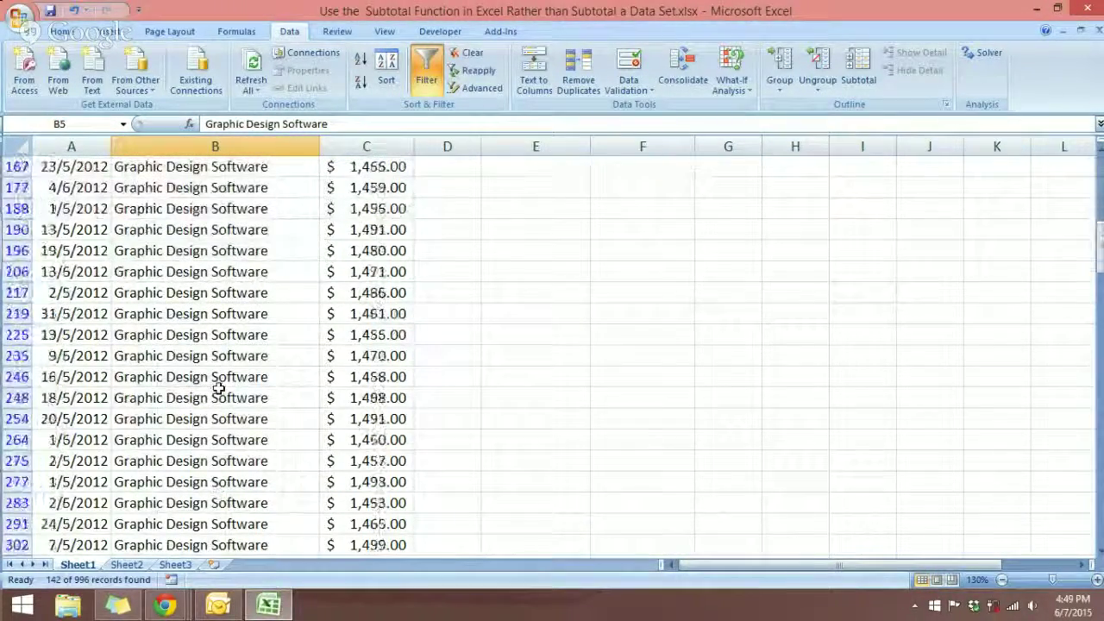
pyautogui.scroll(20, 219, 390)
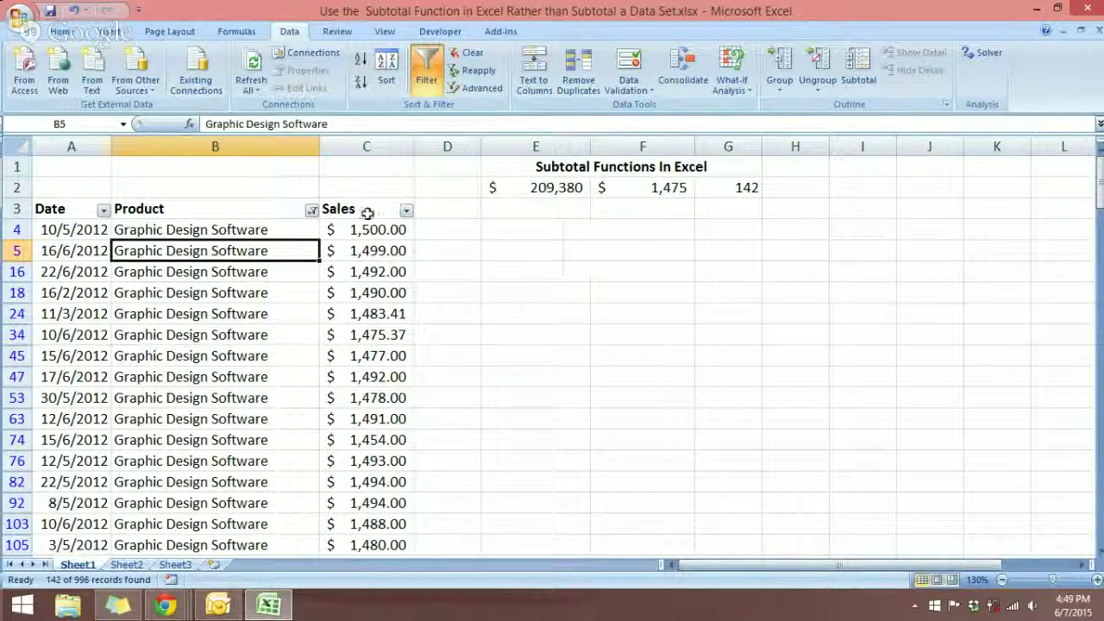
# Restrict the Date filter to May and June, leaving 140 records
pyautogui.click(103, 211)
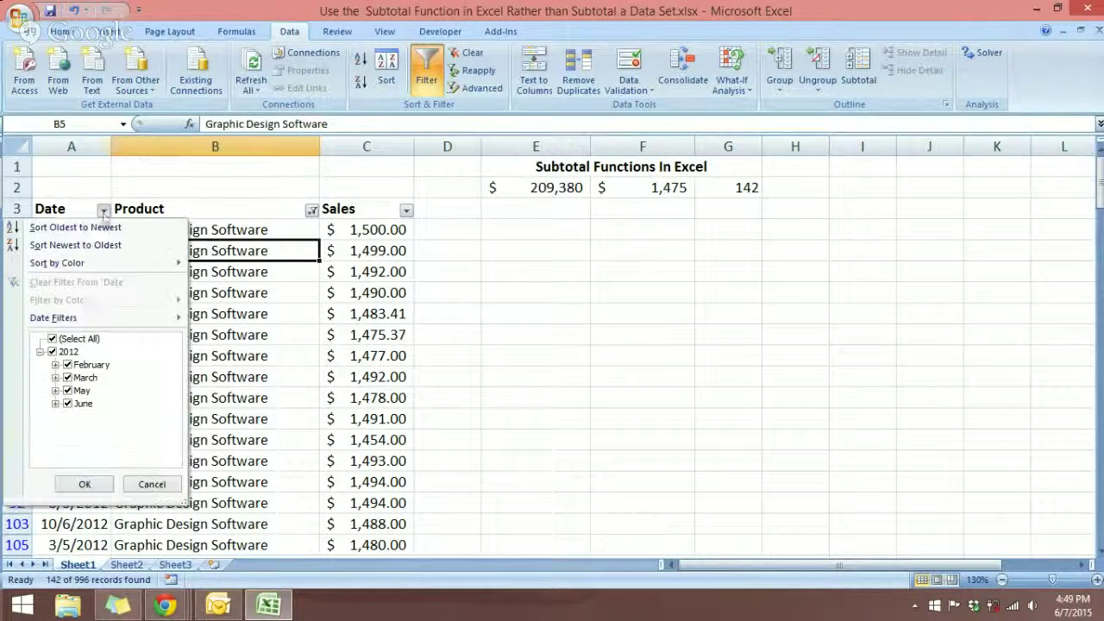
pyautogui.click(52, 339)
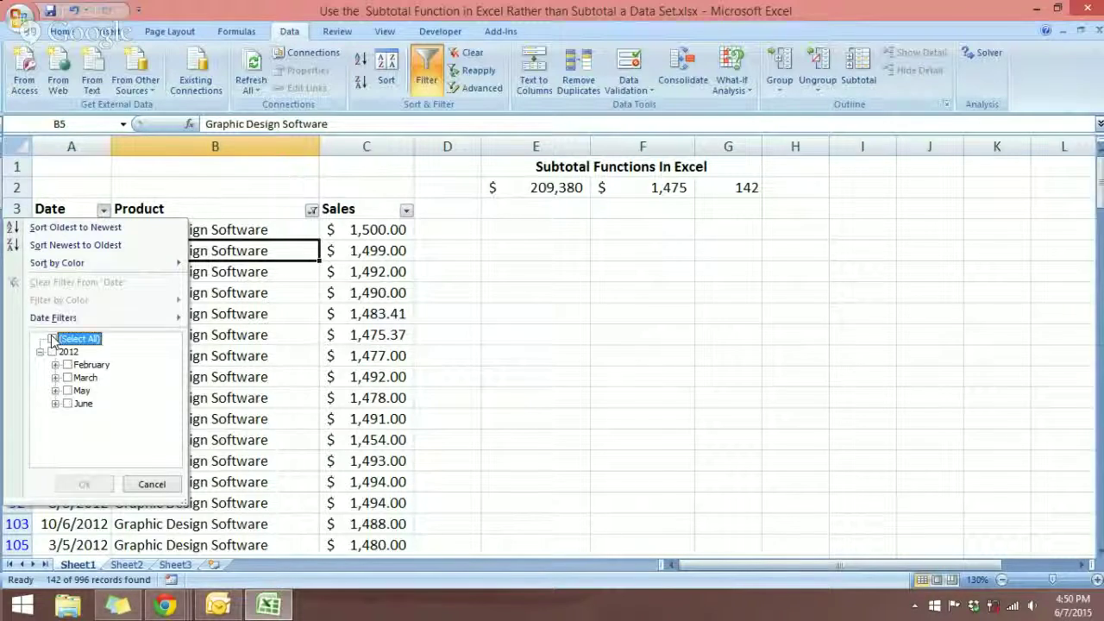
pyautogui.click(67, 403)
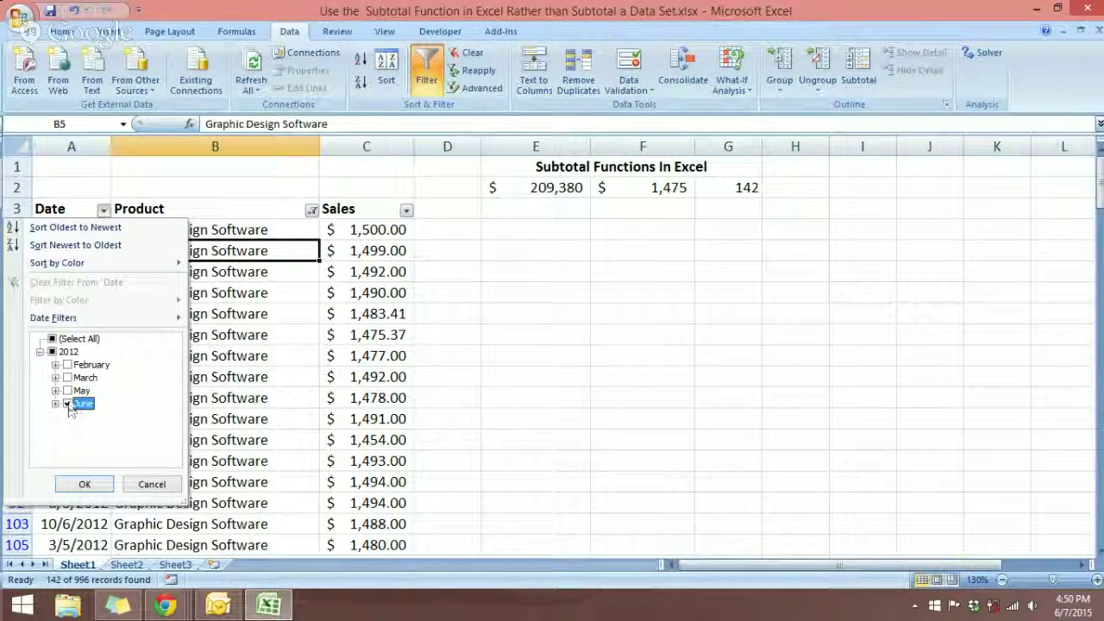
pyautogui.doubleClick(71, 404)
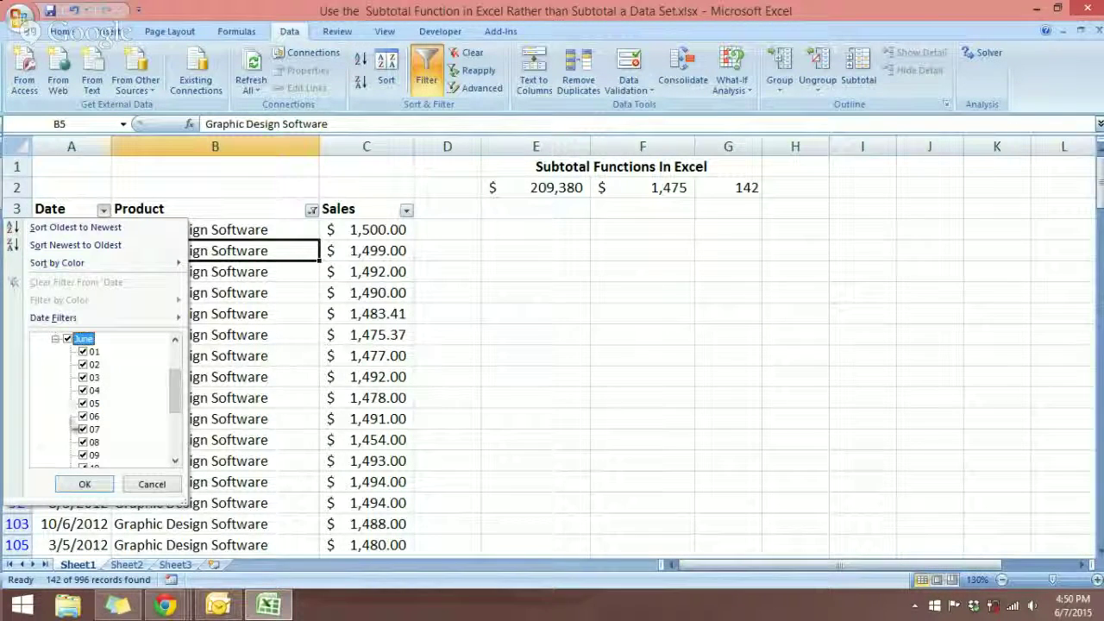
pyautogui.click(67, 339)
pyautogui.click(54, 339)
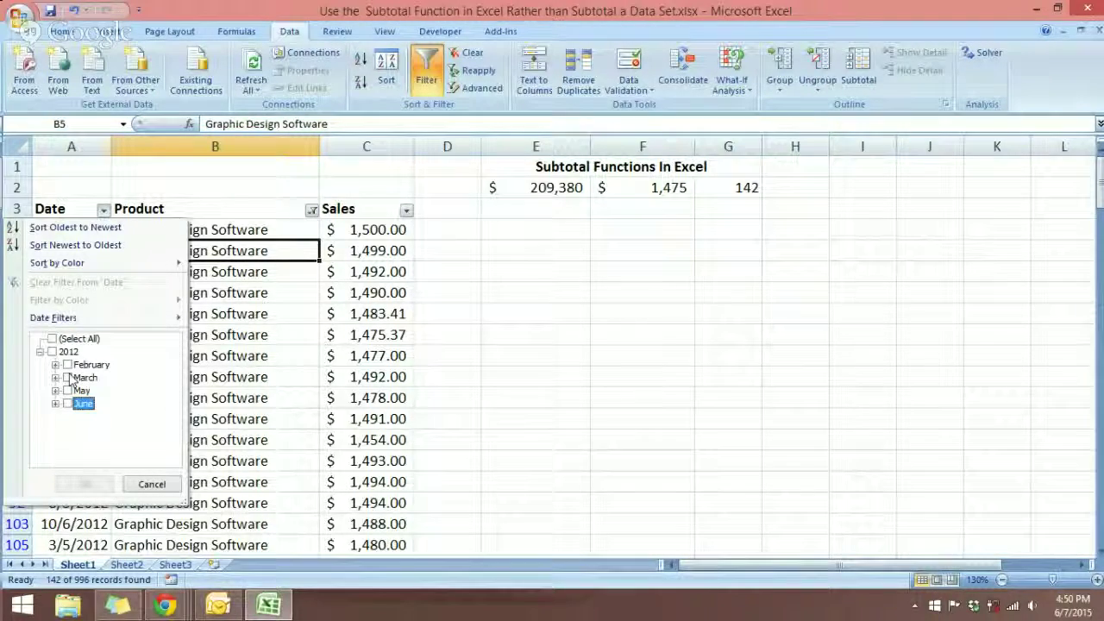
pyautogui.click(69, 393)
pyautogui.click(67, 391)
pyautogui.click(67, 403)
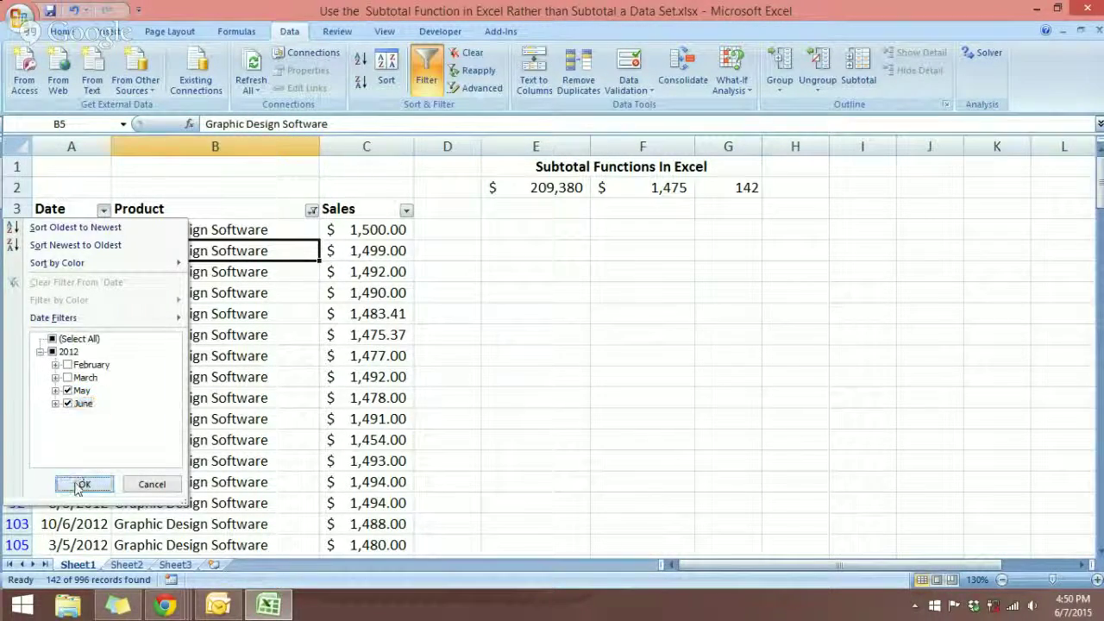
pyautogui.click(85, 483)
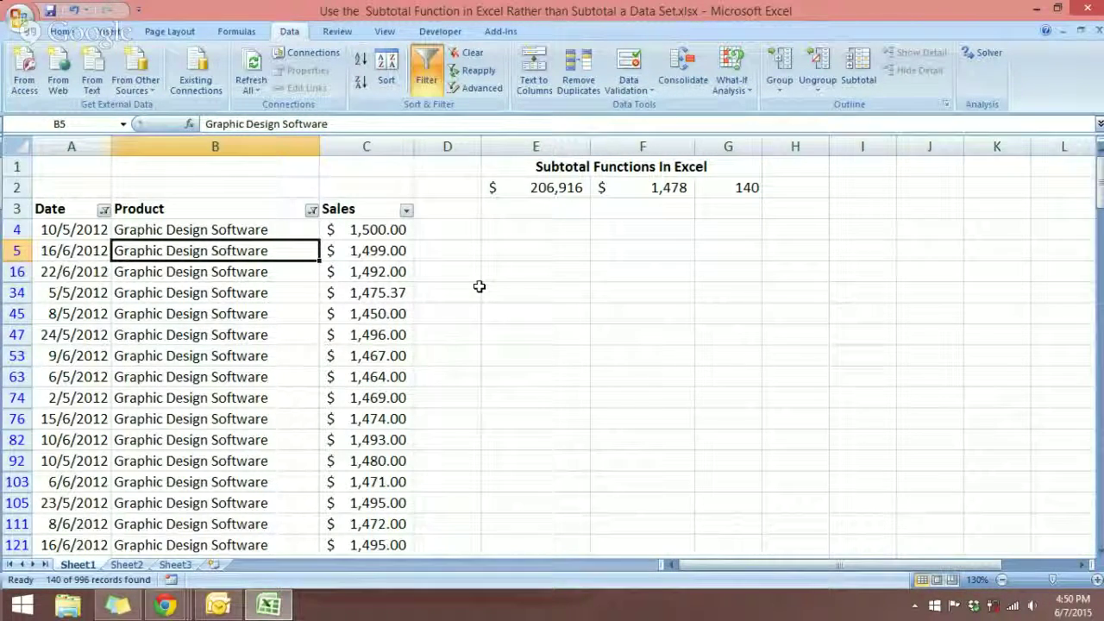
# End the Hangouts live broadcast in the browser
pyautogui.click(166, 607)
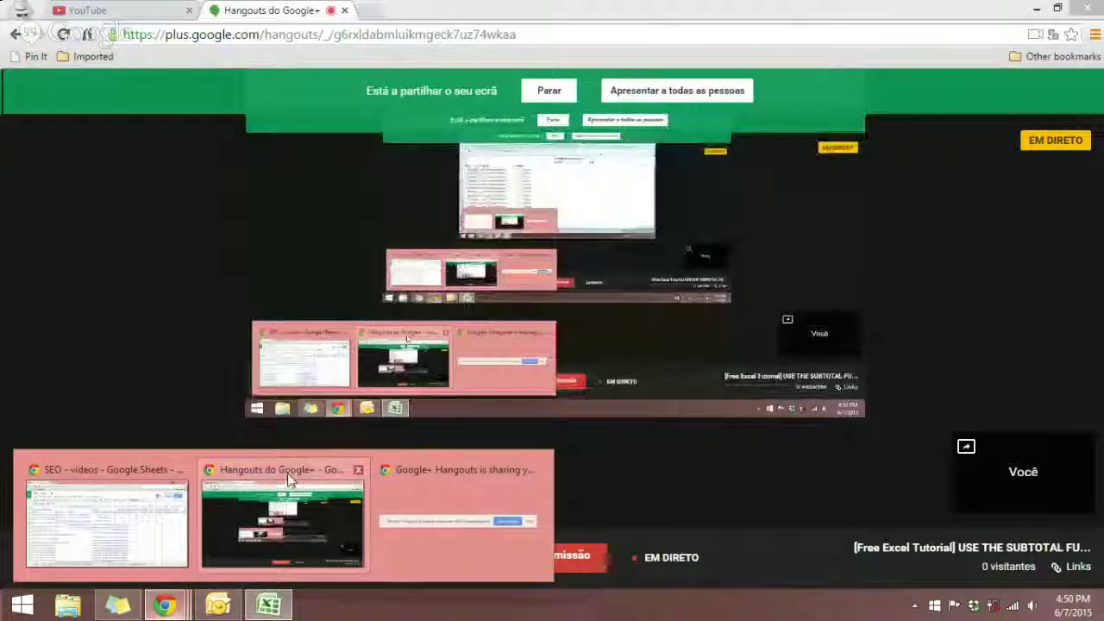
pyautogui.click(287, 479)
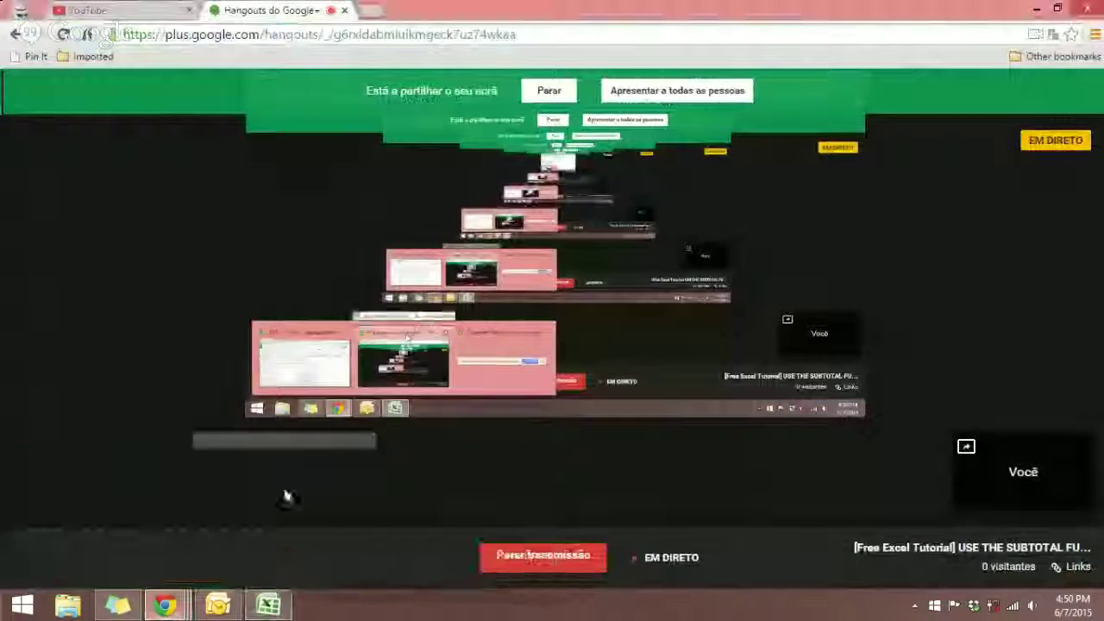
pyautogui.click(545, 552)
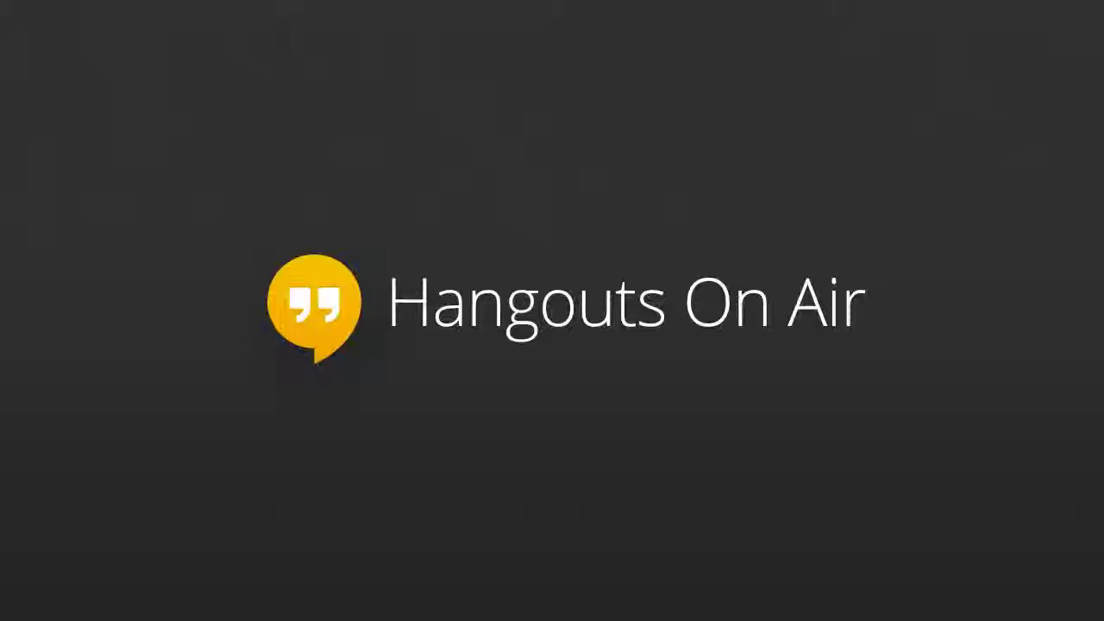